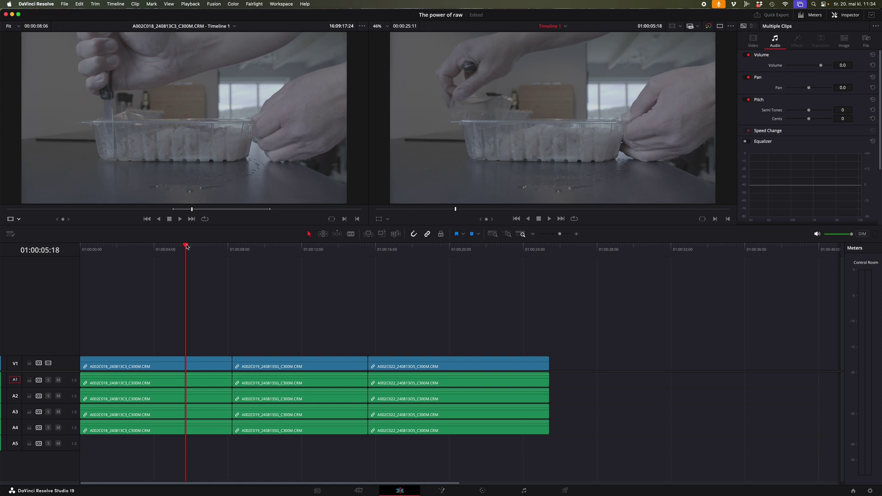
Step: Scrub the timeline playhead back to around 01:00:02:08
{"action": "left_click_drag", "start_coordinate": [186, 247], "coordinate": [398, 330]}
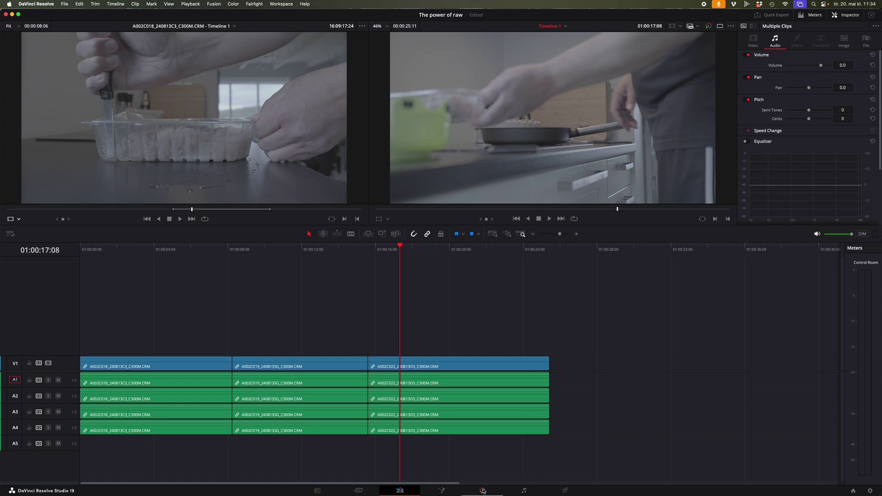
Step: On the Color page, select clip 01 and move node 01 higher in the node graph
{"action": "left_click", "coordinate": [482, 490]}
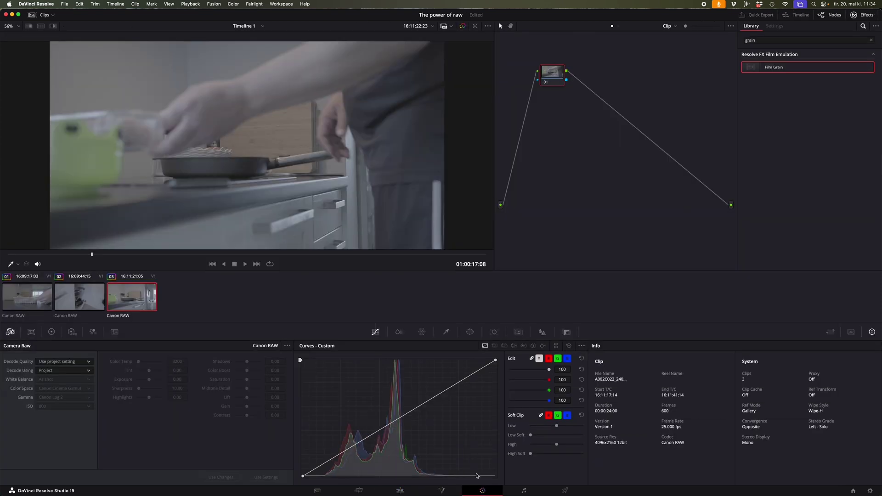
{"action": "left_click", "coordinate": [26, 295]}
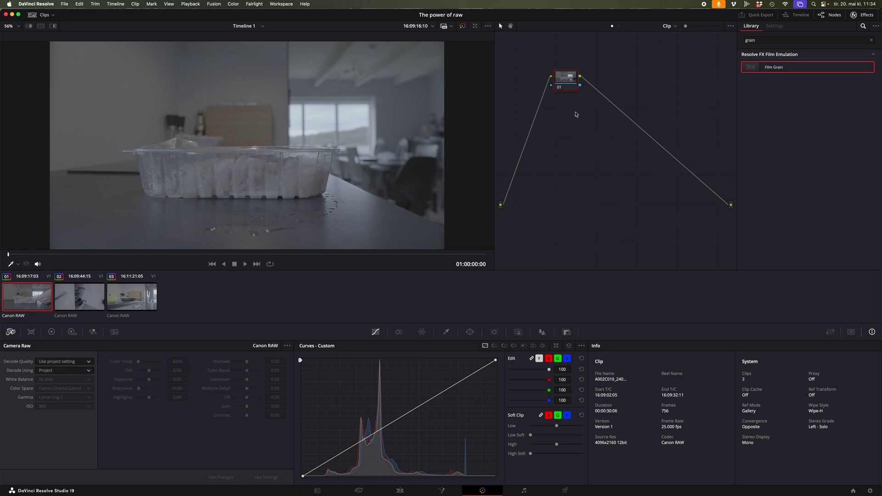
{"action": "left_click_drag", "start_coordinate": [560, 82], "coordinate": [557, 63]}
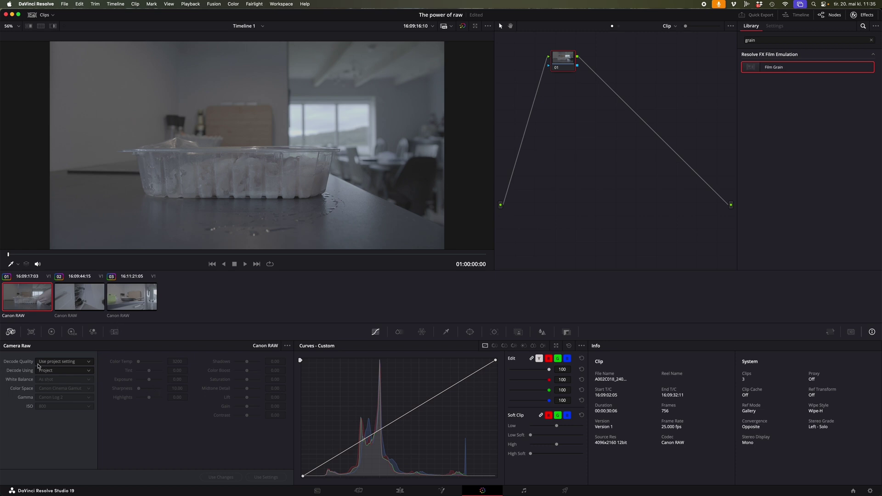
Step: Set clip 01's Decode Quality to Full res - Canon and Decode Using to Clip
{"action": "left_click", "coordinate": [89, 362]}
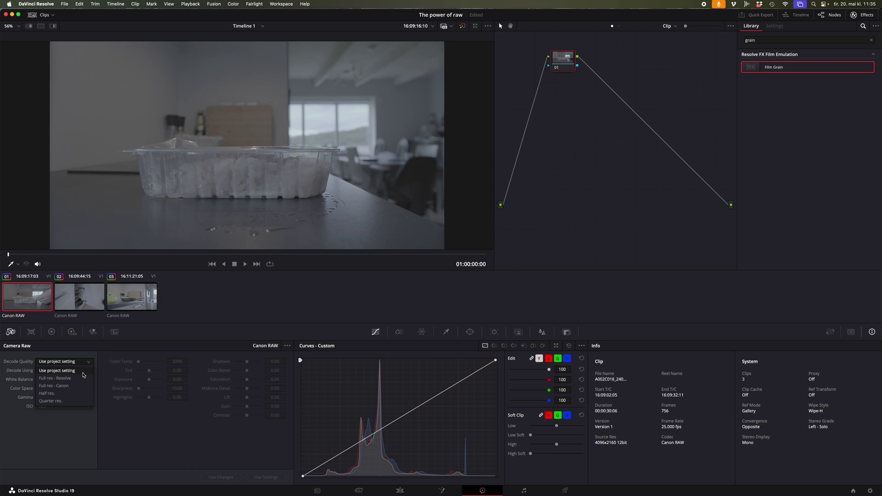
{"action": "left_click", "coordinate": [74, 385]}
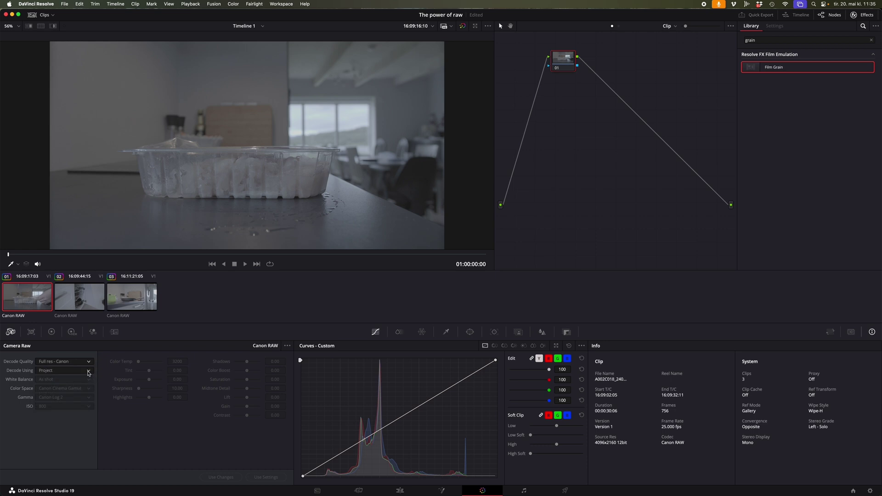
{"action": "left_click", "coordinate": [89, 371]}
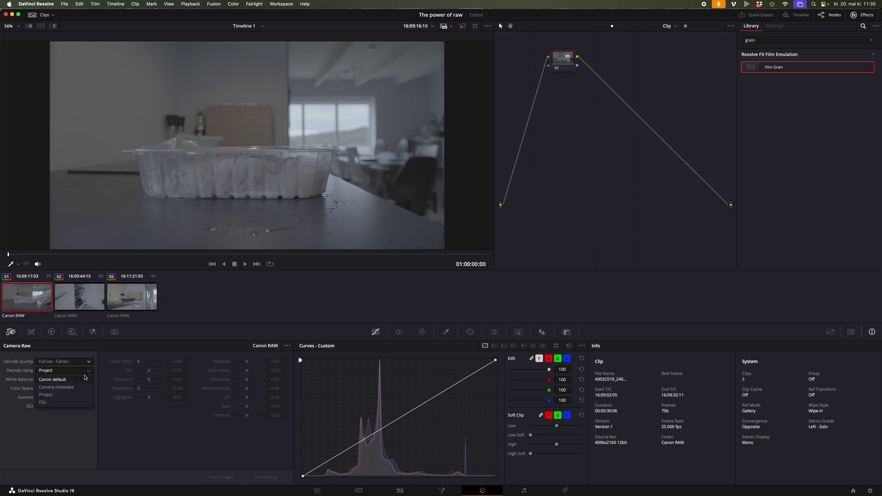
{"action": "left_click", "coordinate": [75, 401]}
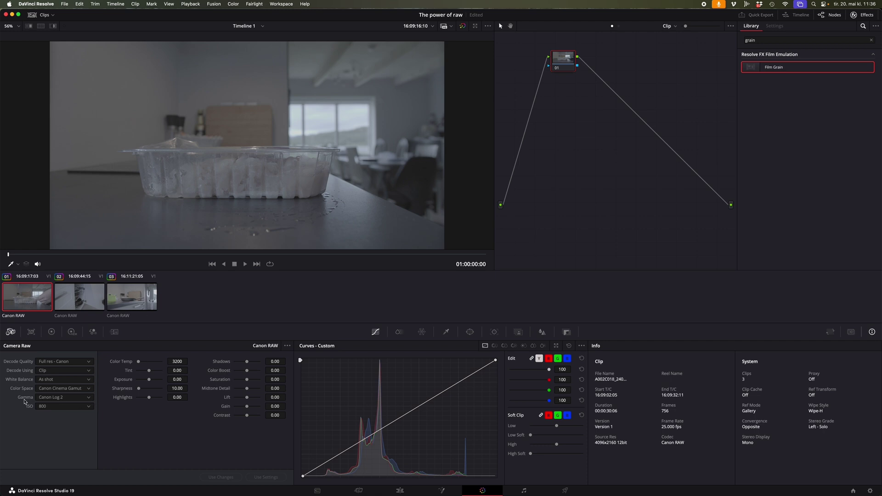
{"action": "left_click", "coordinate": [89, 399]}
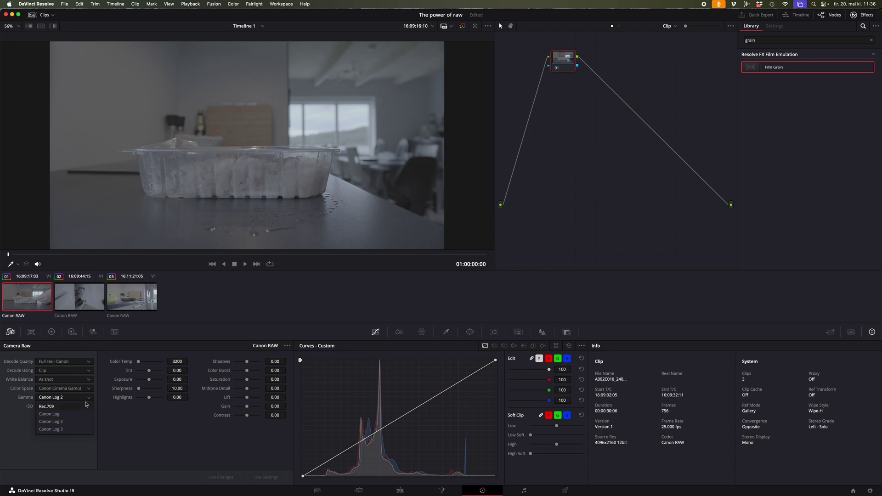
{"action": "left_click", "coordinate": [79, 427]}
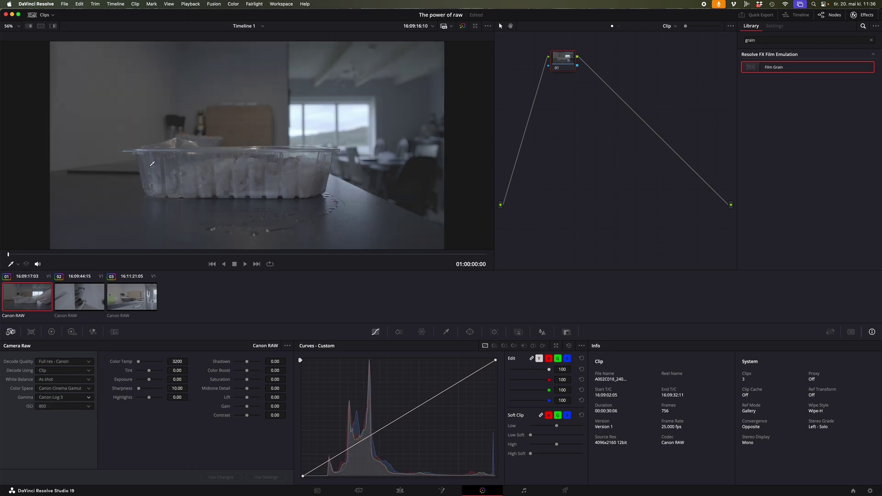
{"action": "left_click", "coordinate": [84, 399]}
{"action": "left_click", "coordinate": [51, 421]}
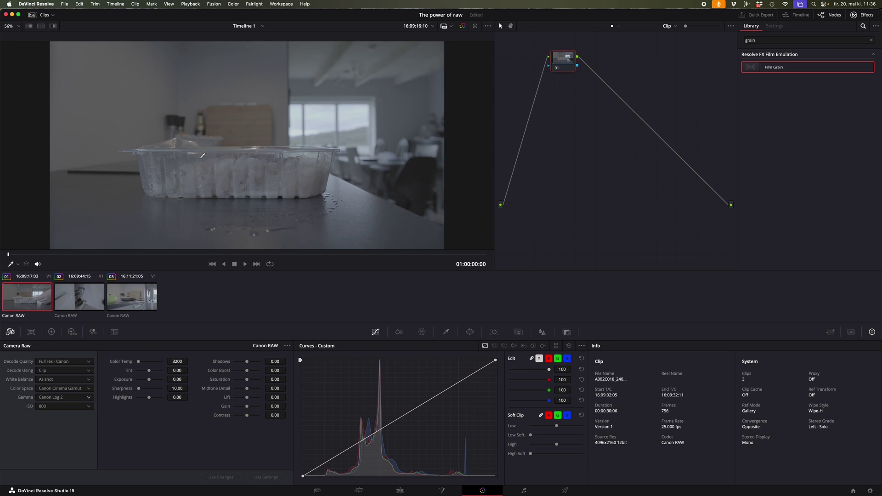
{"action": "left_click", "coordinate": [89, 398]}
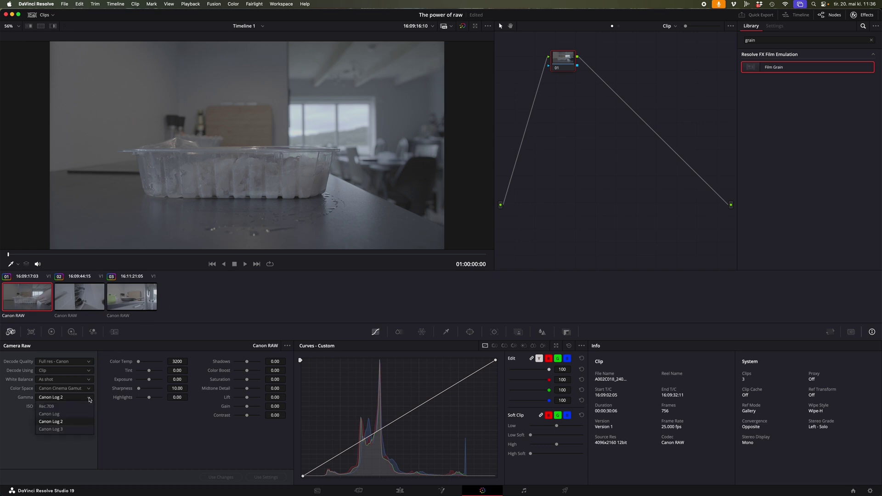
{"action": "left_click", "coordinate": [64, 421]}
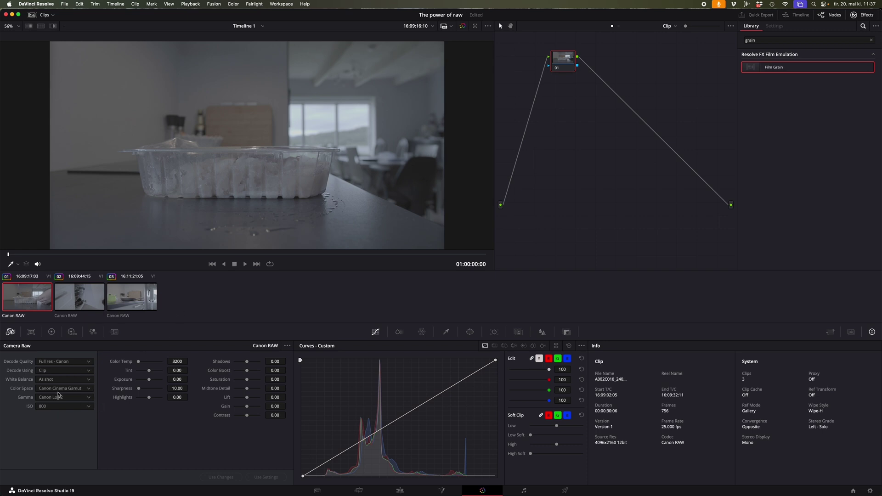
{"action": "left_click", "coordinate": [89, 409]}
{"action": "scroll", "coordinate": [92, 436], "scroll_direction": "down", "scroll_amount": 5}
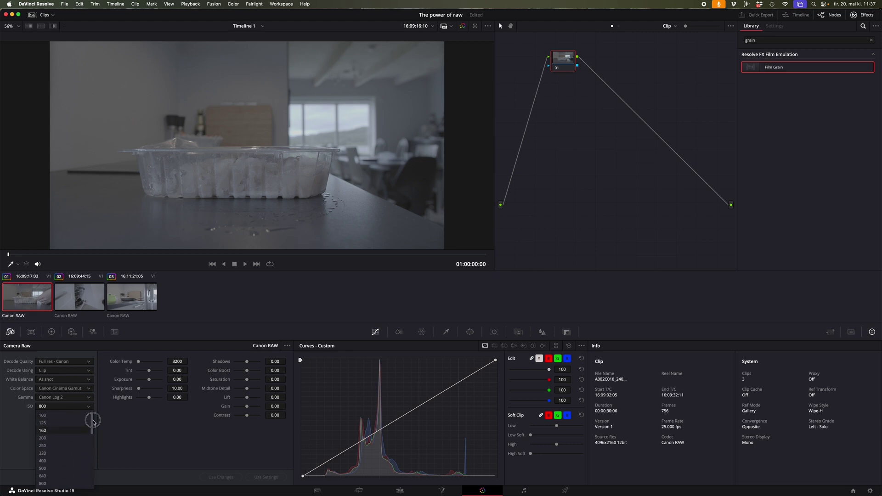
{"action": "scroll", "coordinate": [93, 428], "scroll_direction": "up", "scroll_amount": 3}
{"action": "left_click_drag", "start_coordinate": [95, 447], "coordinate": [94, 459]}
{"action": "left_click", "coordinate": [58, 461]}
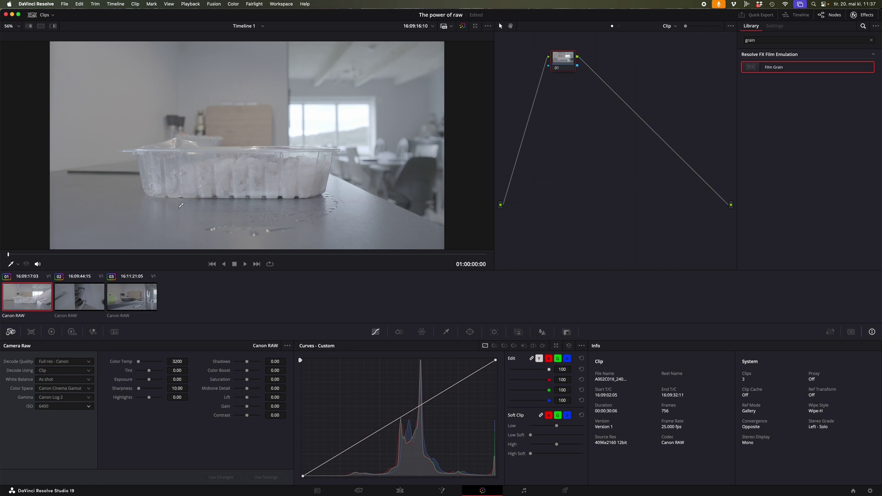
{"action": "left_click", "coordinate": [90, 407]}
{"action": "left_click_drag", "start_coordinate": [91, 452], "coordinate": [92, 430]}
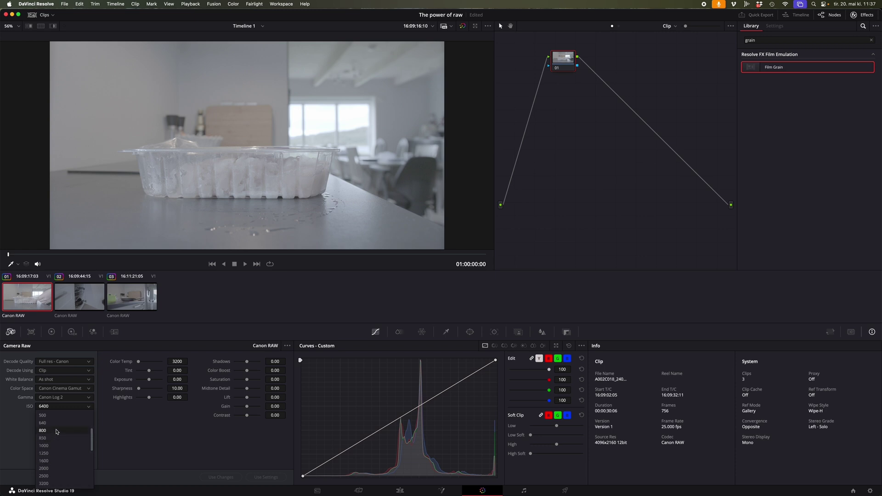
{"action": "left_click", "coordinate": [56, 432]}
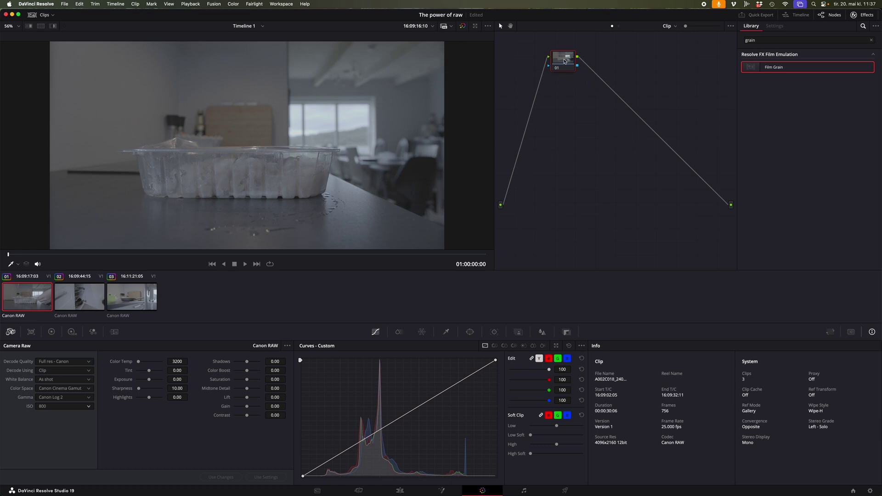
Step: Apply the CinemaGamut_CanonLog2-to-BT709_WideDR_33_FF_Ver.2.0 LUT to node 01
{"action": "left_click_drag", "start_coordinate": [564, 60], "coordinate": [529, 68]}
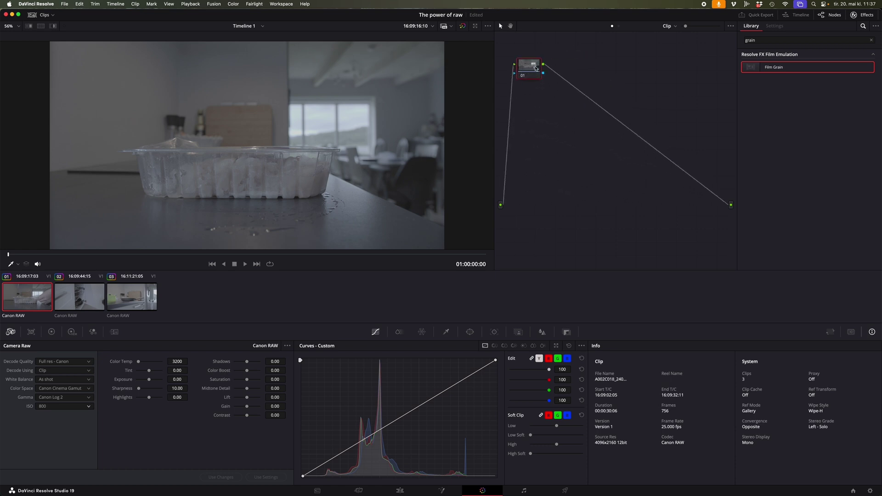
{"action": "right_click", "coordinate": [537, 68]}
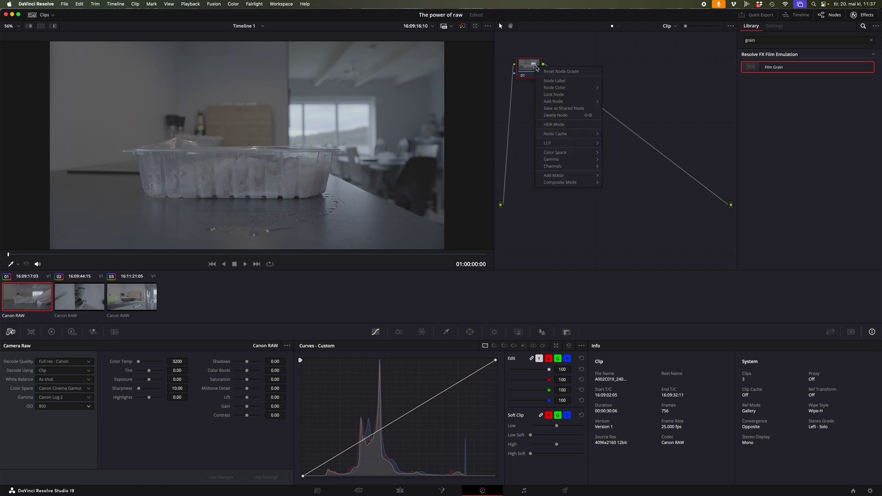
{"action": "mouse_move", "coordinate": [551, 147]}
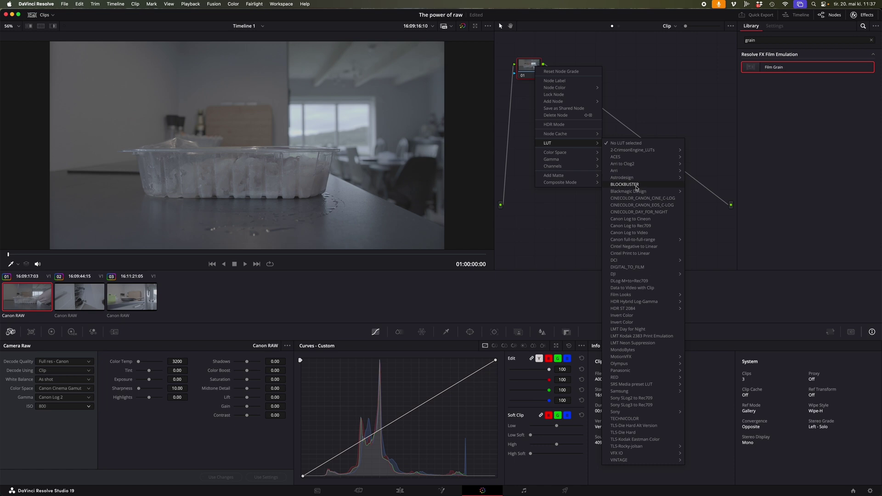
{"action": "mouse_move", "coordinate": [619, 244]}
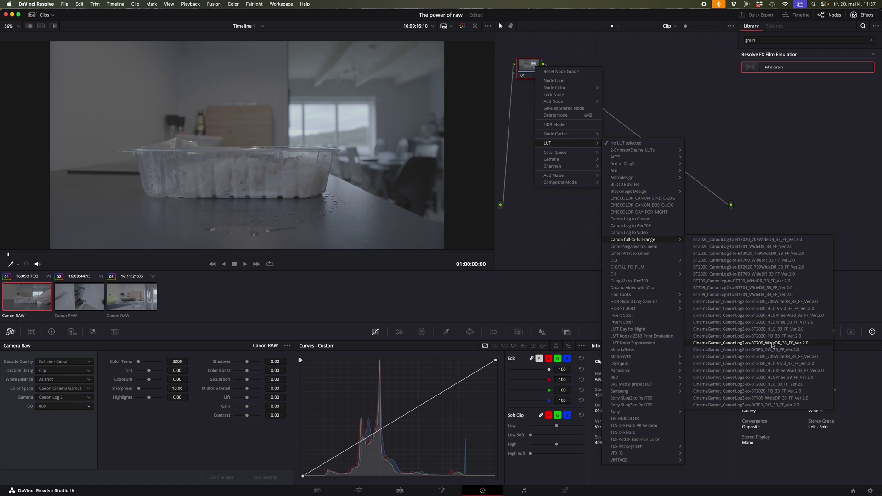
{"action": "left_click", "coordinate": [773, 344]}
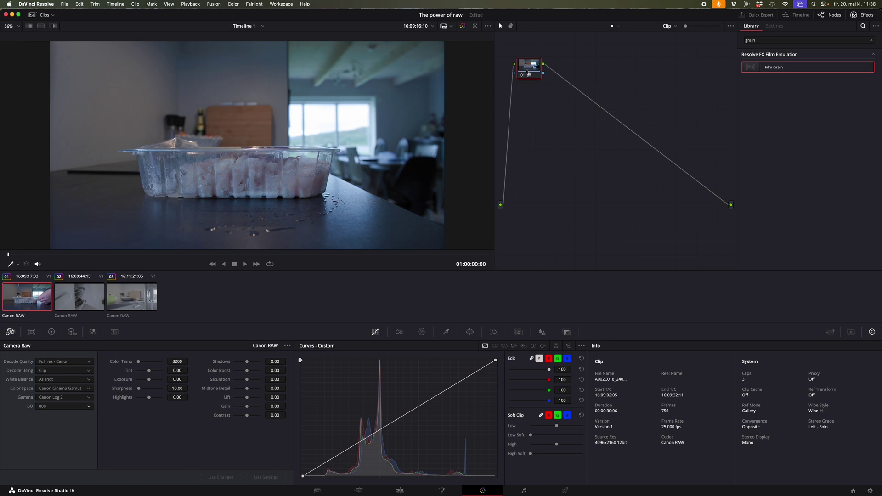
Step: Set clip 01's Camera Raw white balance preset to Daylight
{"action": "left_click_drag", "start_coordinate": [528, 69], "coordinate": [568, 68]}
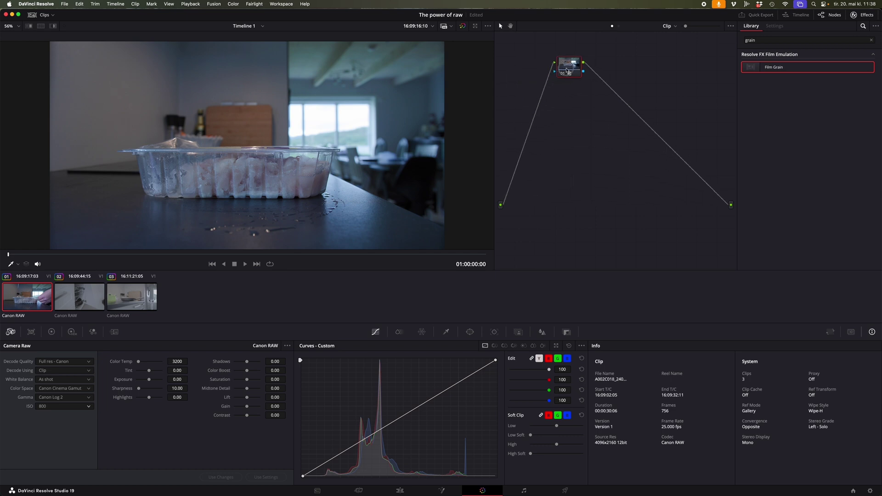
{"action": "left_click", "coordinate": [89, 380]}
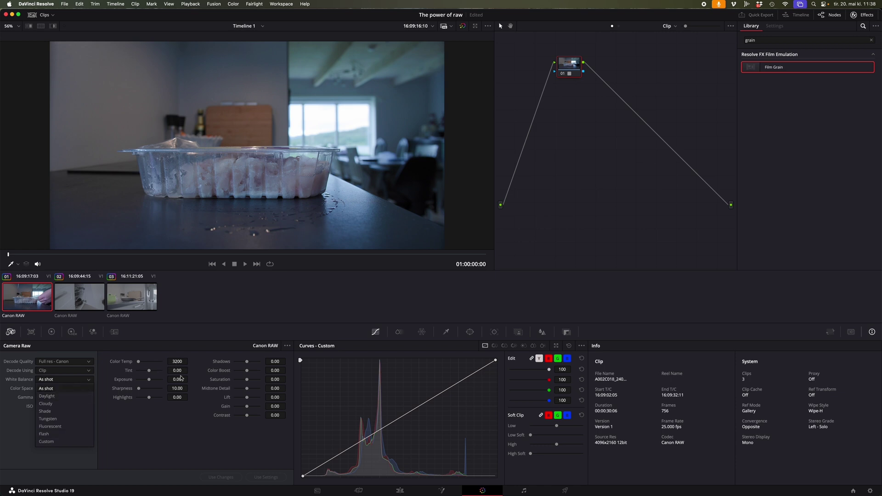
{"action": "left_click", "coordinate": [47, 396]}
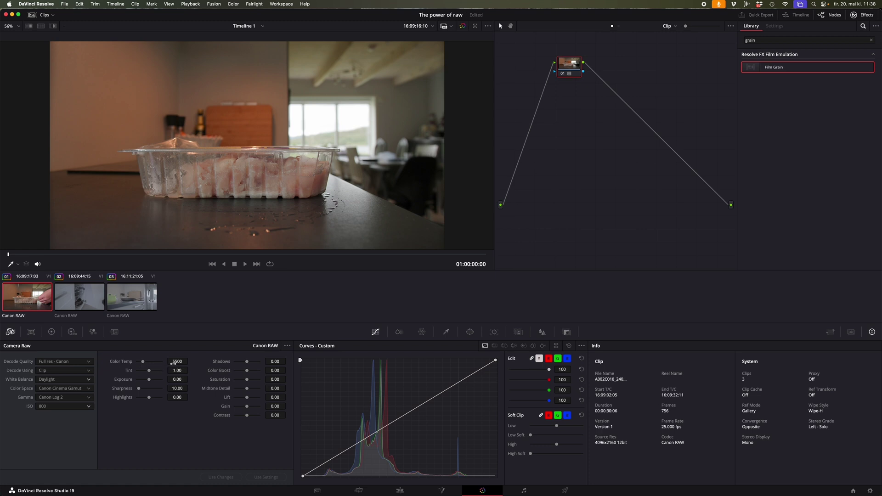
Step: Save the project, fine-tune colour temperature, and set Midtone Detail to 25 and raise Sharpness
{"action": "key", "text": "super+s"}
{"action": "mouse_move", "coordinate": [179, 363]}
{"action": "left_mouse_down"}
{"action": "mouse_move", "coordinate": [210, 360]}
{"action": "mouse_move", "coordinate": [177, 378]}
{"action": "left_mouse_up"}
{"action": "left_click_drag", "start_coordinate": [124, 361], "coordinate": [143, 364]}
{"action": "left_click_drag", "start_coordinate": [275, 388], "coordinate": [290, 390]}
{"action": "left_click_drag", "start_coordinate": [292, 390], "coordinate": [274, 415]}
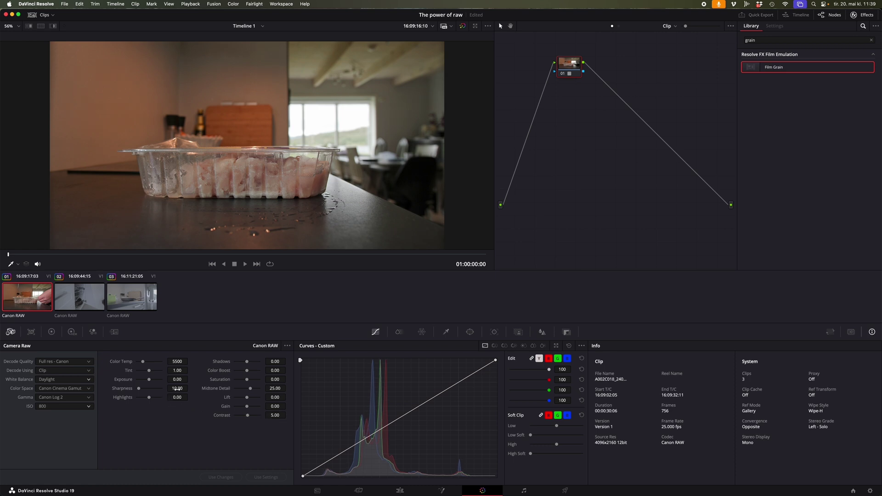
{"action": "left_click_drag", "start_coordinate": [177, 388], "coordinate": [194, 390]}
{"action": "left_click", "coordinate": [562, 74]}
{"action": "left_click", "coordinate": [562, 75]}
{"action": "left_click", "coordinate": [561, 75]}
{"action": "left_click", "coordinate": [561, 75]}
{"action": "left_click", "coordinate": [570, 69]}
{"action": "left_click_drag", "start_coordinate": [570, 69], "coordinate": [568, 67]}
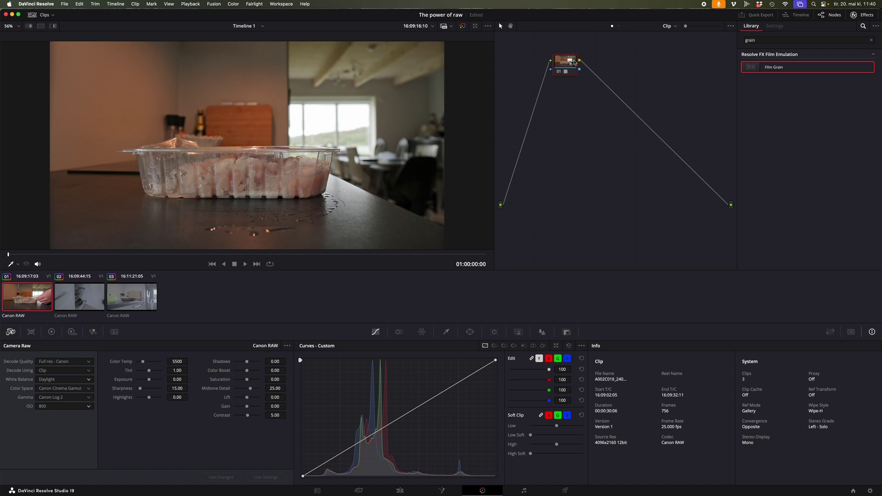
Step: Grab a still of clip 01's finished grade via Color > Stills > Grab Still
{"action": "left_click_drag", "start_coordinate": [574, 62], "coordinate": [547, 58]}
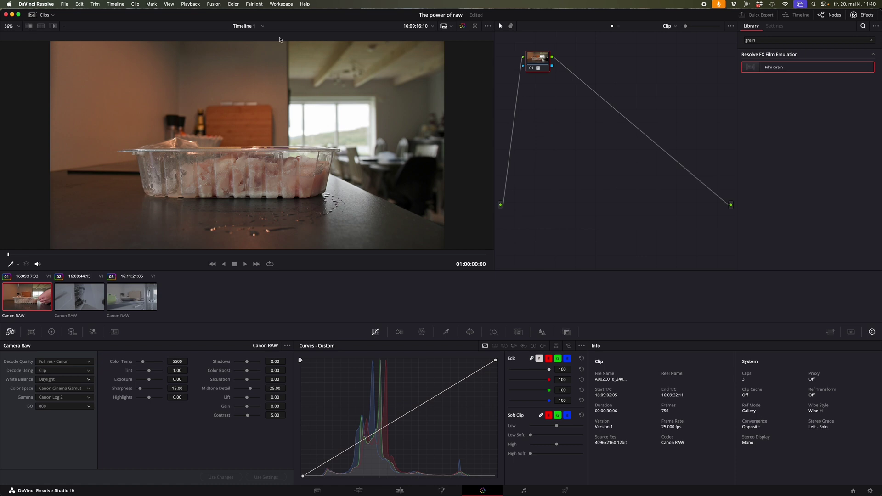
{"action": "left_click", "coordinate": [237, 4]}
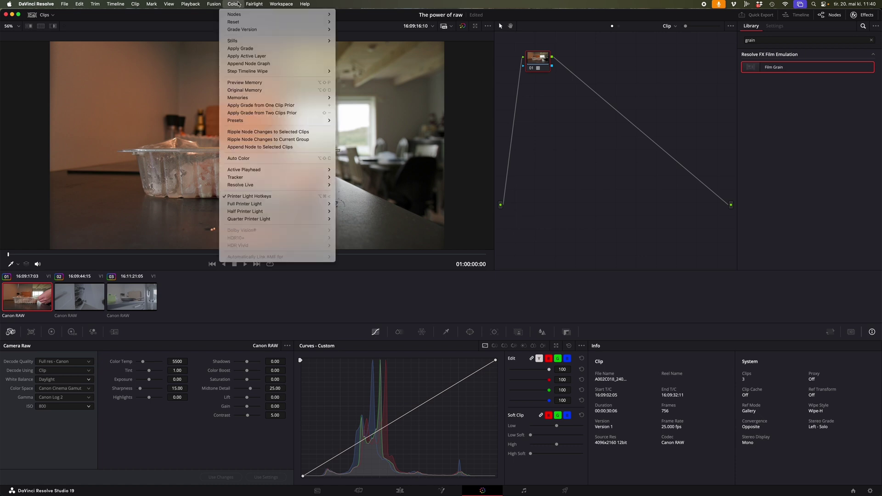
{"action": "mouse_move", "coordinate": [239, 41]}
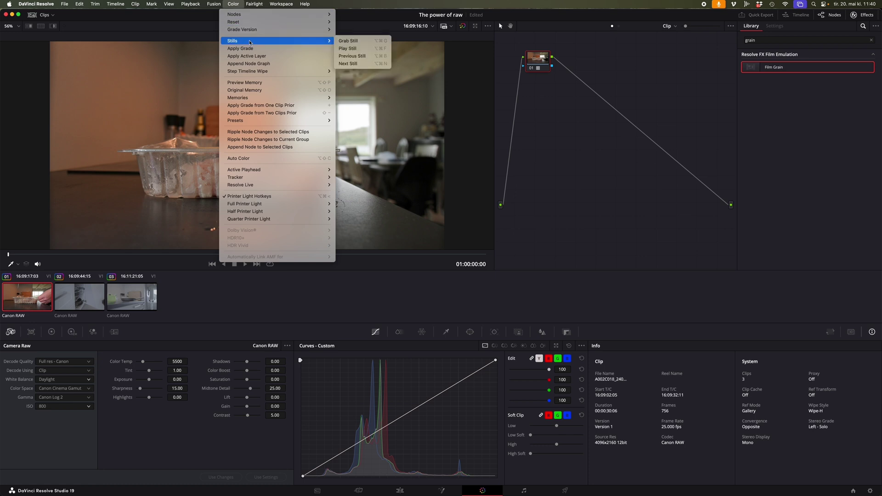
{"action": "left_click", "coordinate": [355, 42]}
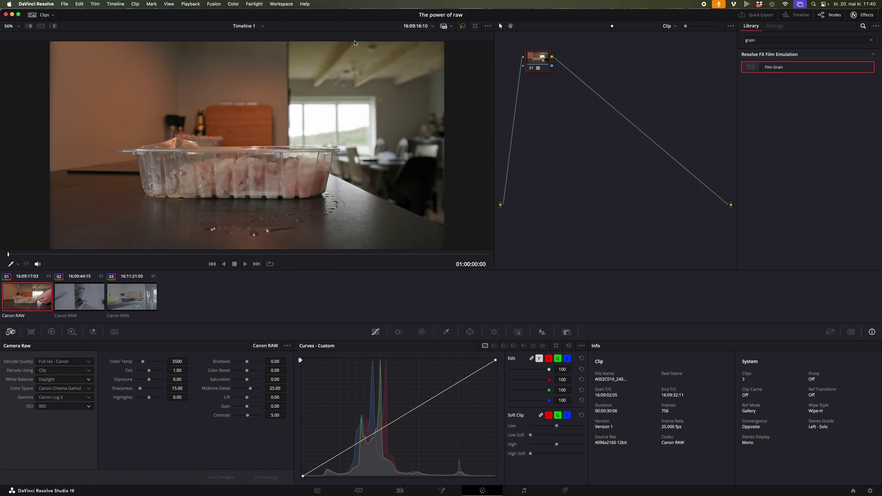
Step: Select clip 02 and apply the grabbed grade to it
{"action": "left_click", "coordinate": [82, 297]}
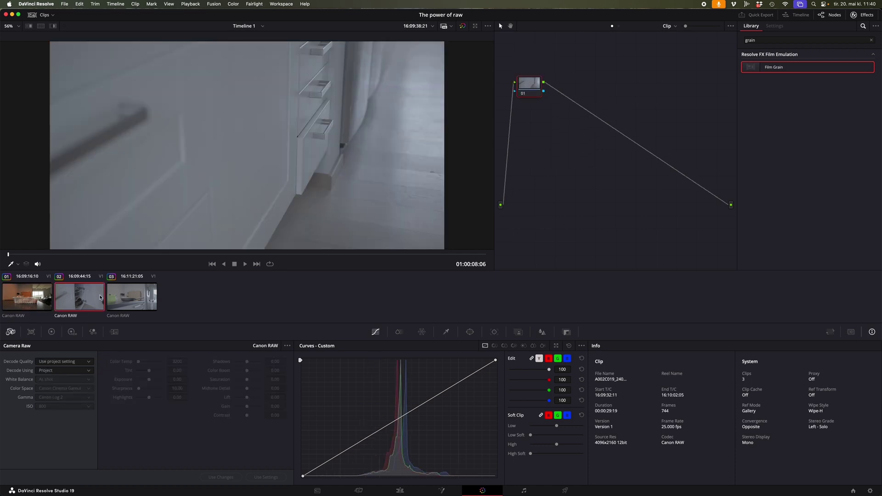
{"action": "left_click_drag", "start_coordinate": [533, 87], "coordinate": [548, 82]}
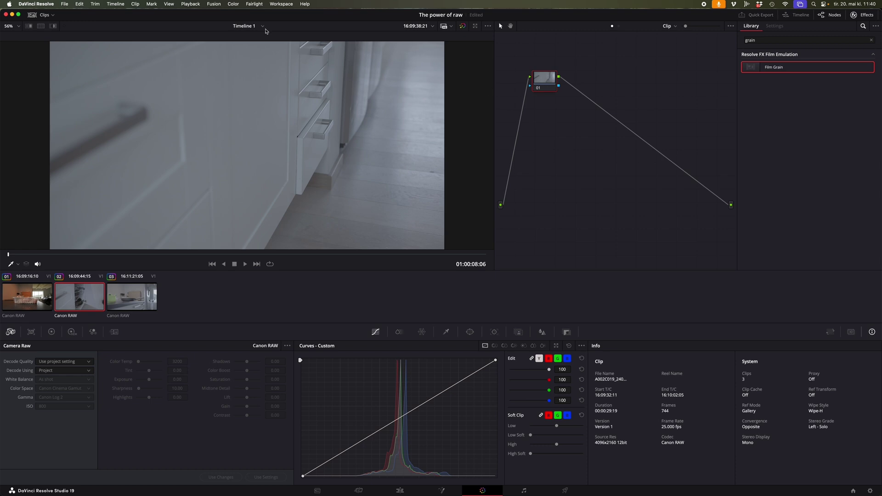
{"action": "left_click", "coordinate": [233, 4]}
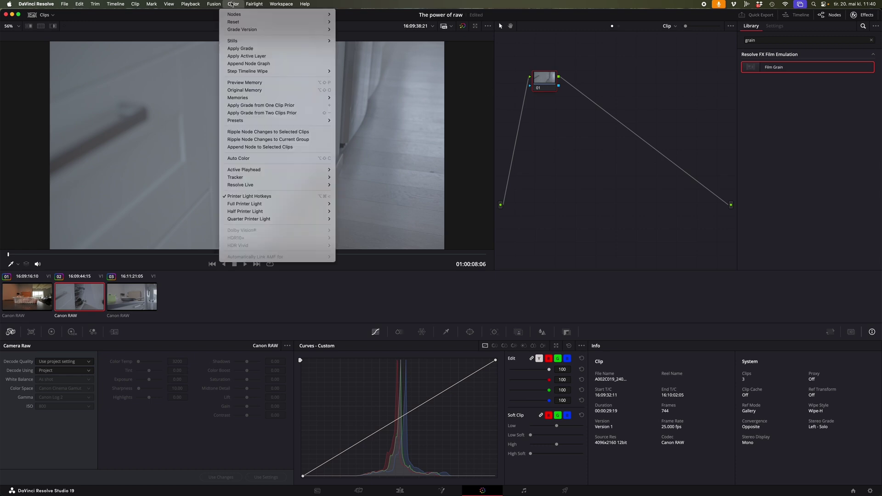
{"action": "left_click", "coordinate": [251, 50]}
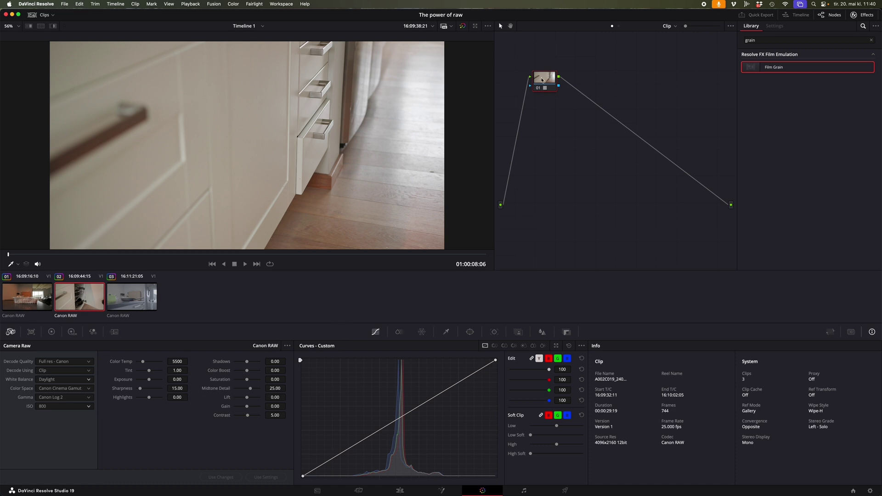
Step: Compare clip 02's grade against clip 01 by switching between the two clips
{"action": "left_click_drag", "start_coordinate": [542, 80], "coordinate": [540, 77]}
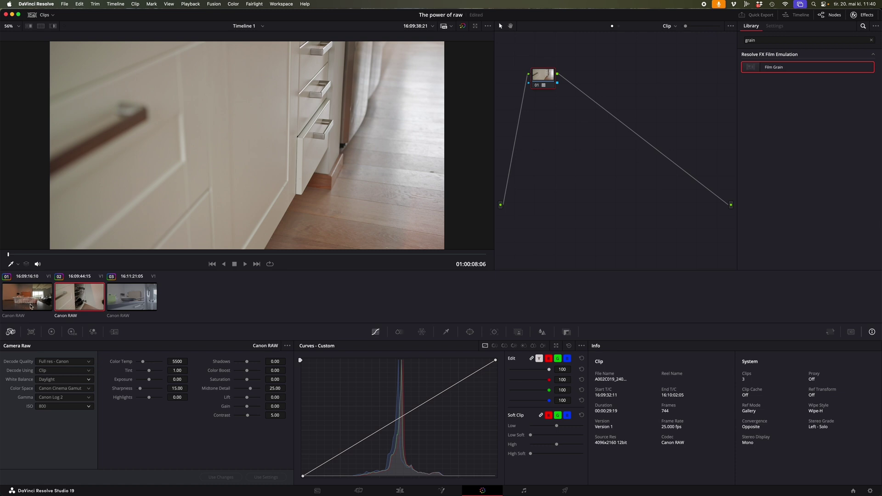
{"action": "left_click", "coordinate": [35, 305]}
{"action": "left_click", "coordinate": [90, 299]}
Step: Select clip 03 and set Decode Quality to Full res - Resolve and Decode Using to Clip
{"action": "left_click", "coordinate": [140, 303]}
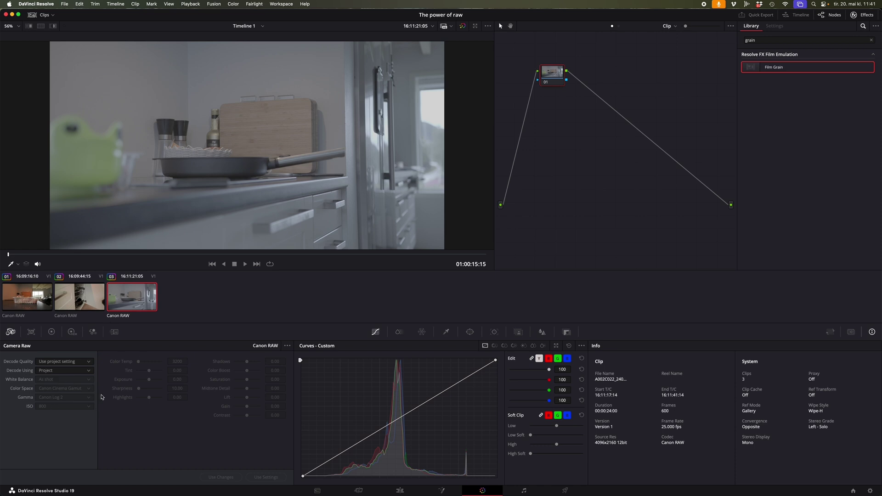
{"action": "left_click", "coordinate": [89, 363]}
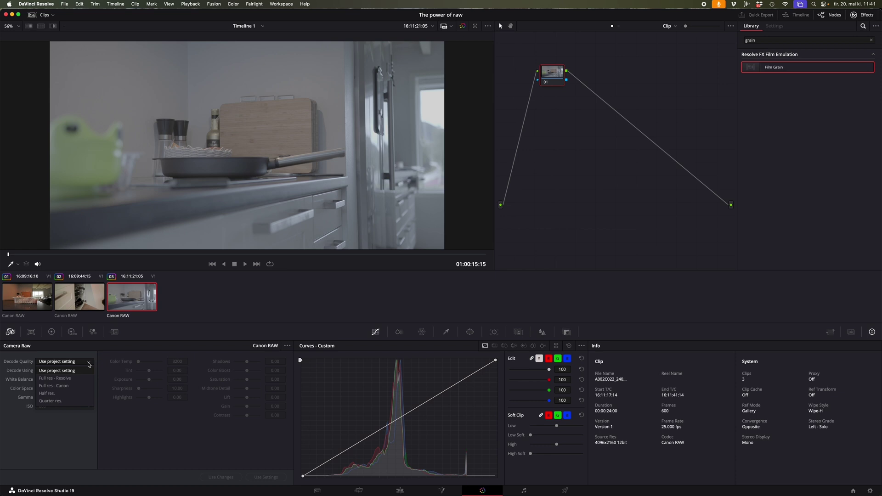
{"action": "left_click", "coordinate": [80, 378]}
{"action": "left_click", "coordinate": [89, 371]}
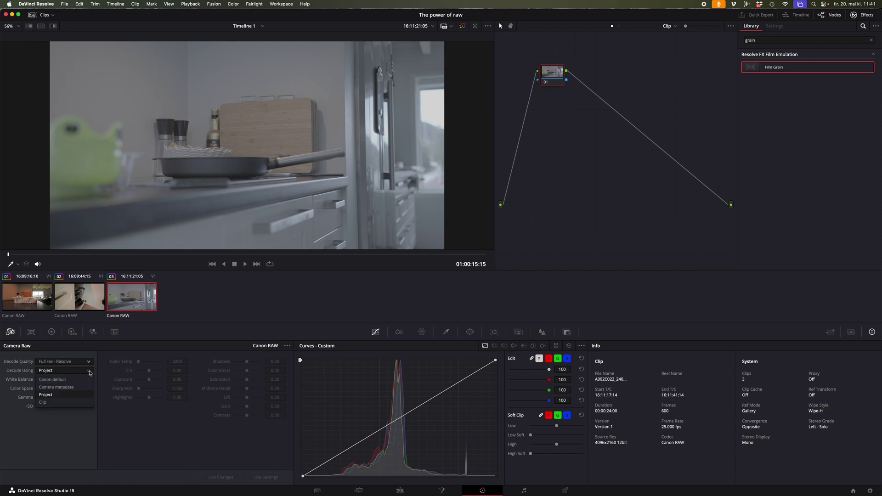
{"action": "left_click", "coordinate": [72, 402]}
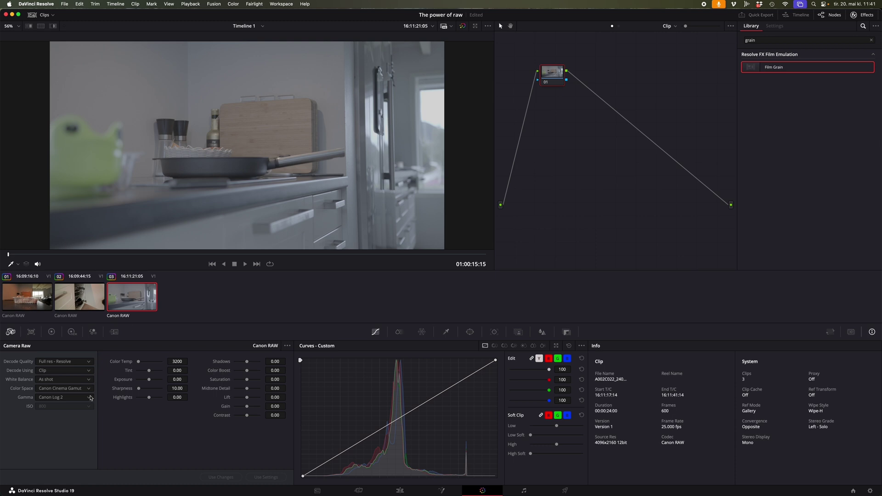
Step: Switch clip 03 to Full res - Canon decoding and apply the grabbed warm grade
{"action": "left_click", "coordinate": [89, 362]}
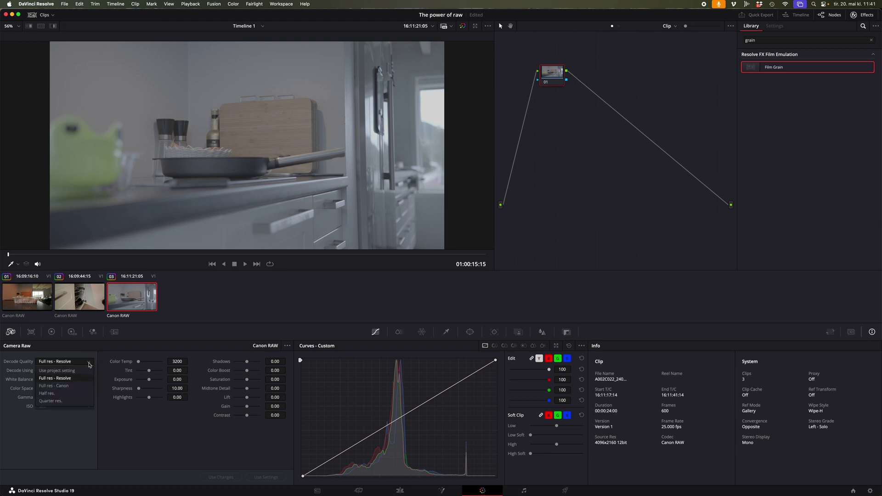
{"action": "left_click", "coordinate": [78, 386]}
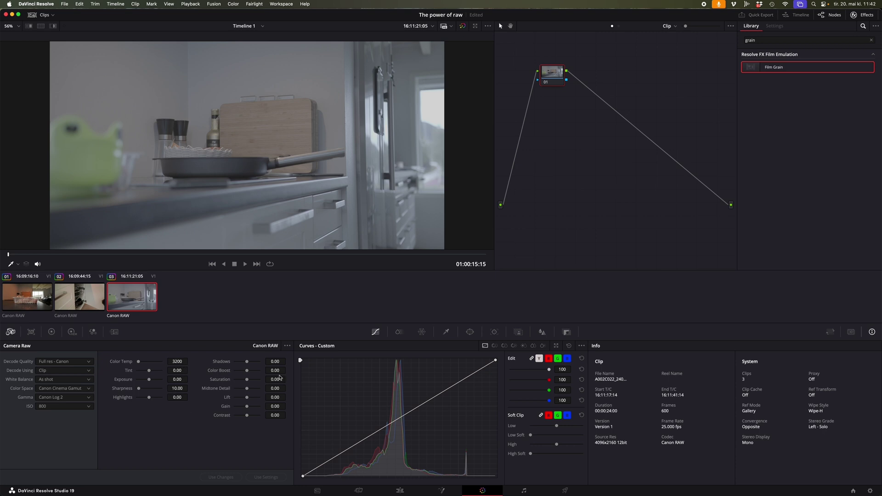
{"action": "left_click_drag", "start_coordinate": [552, 81], "coordinate": [571, 81]}
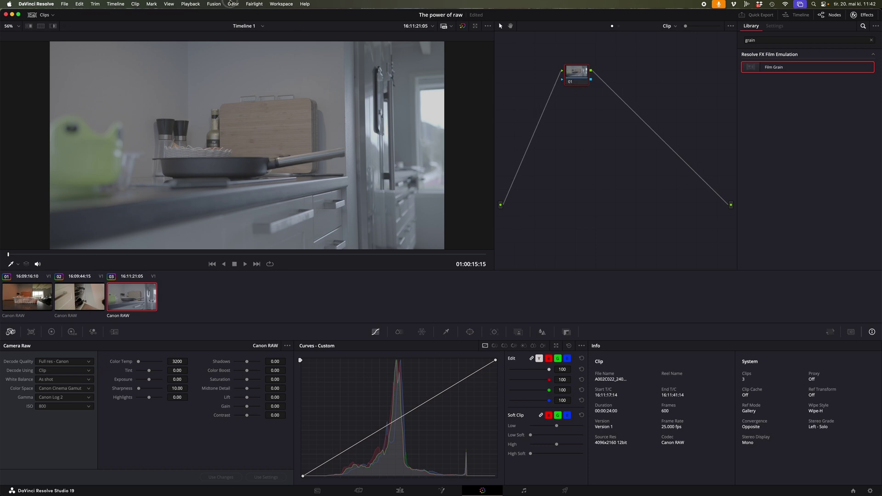
{"action": "left_click", "coordinate": [232, 4]}
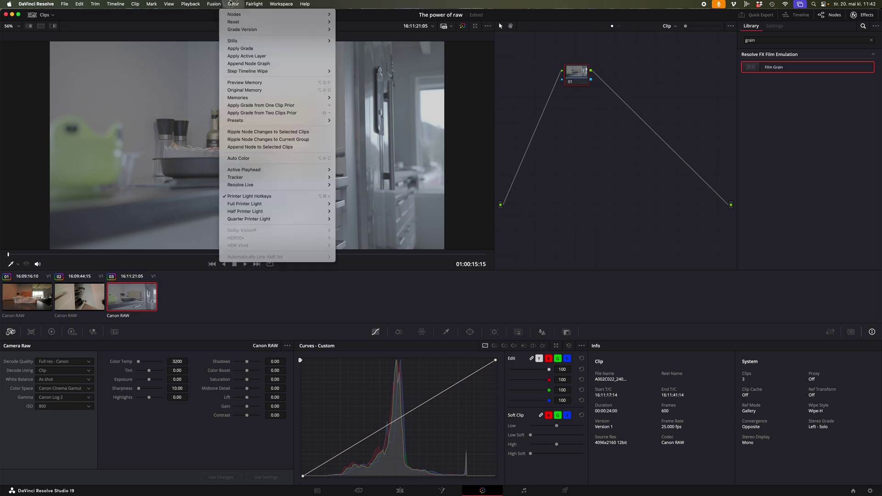
{"action": "left_click", "coordinate": [246, 49]}
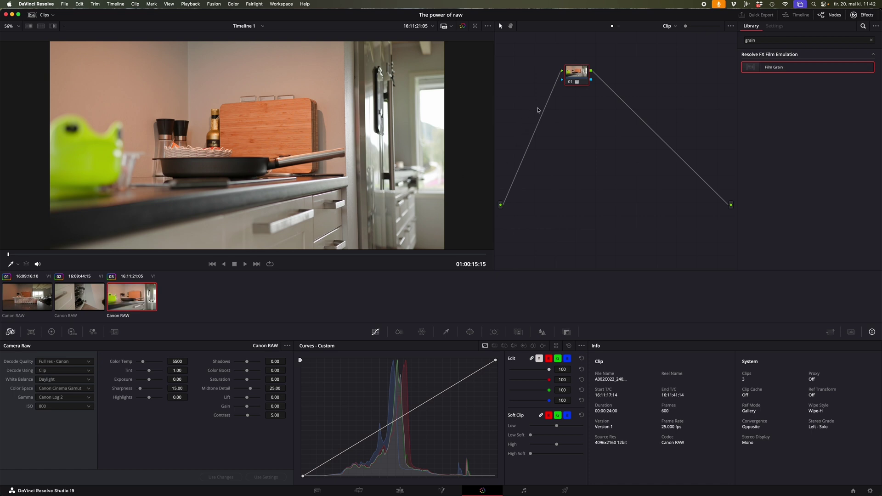
{"action": "mouse_move", "coordinate": [581, 76]}
{"action": "left_mouse_down"}
{"action": "mouse_move", "coordinate": [552, 73]}
{"action": "mouse_move", "coordinate": [568, 73]}
{"action": "left_mouse_up"}
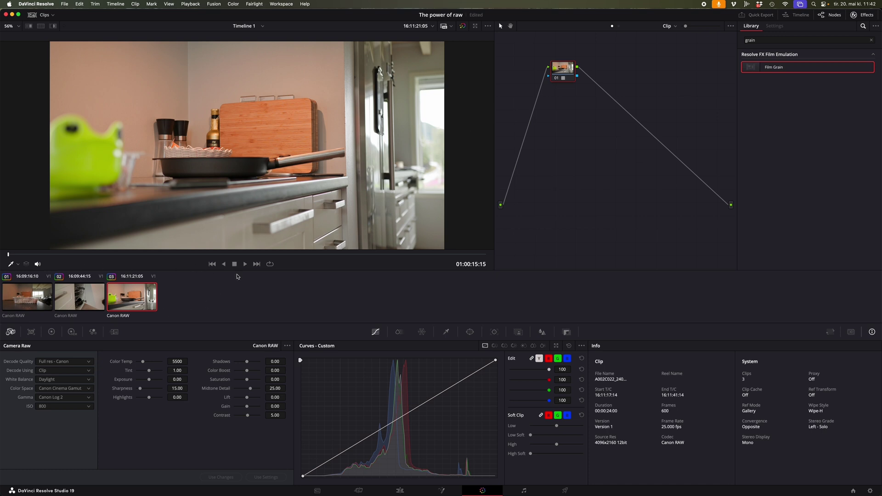
Step: On the Edit page, add a short fade-in from black to the first V1 clip
{"action": "left_click", "coordinate": [400, 490]}
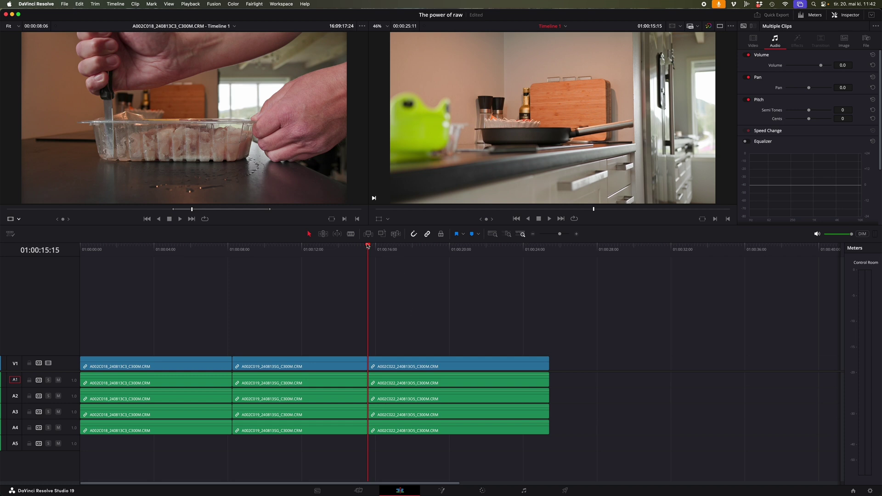
{"action": "left_click_drag", "start_coordinate": [368, 247], "coordinate": [92, 295]}
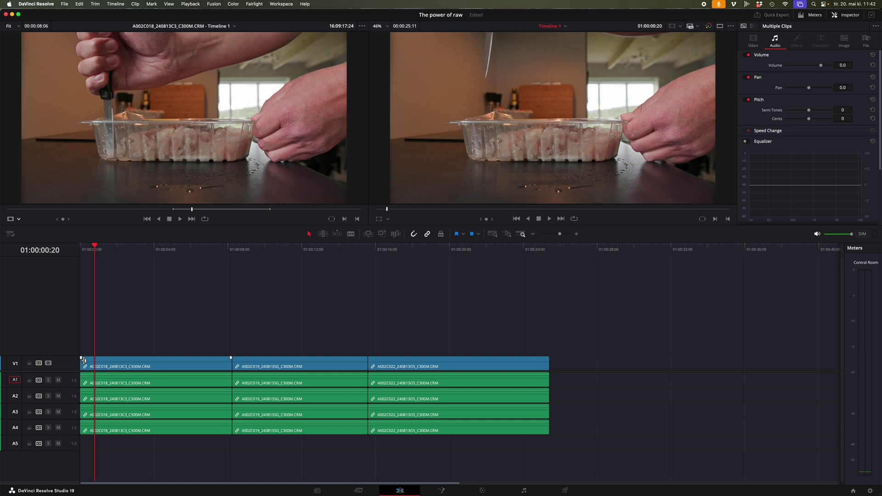
{"action": "left_click_drag", "start_coordinate": [82, 359], "coordinate": [96, 361]}
{"action": "left_click_drag", "start_coordinate": [96, 247], "coordinate": [78, 248]}
Step: Play the sequence from the start to review it, then stop and go back to the Color page
{"action": "key", "text": "space"}
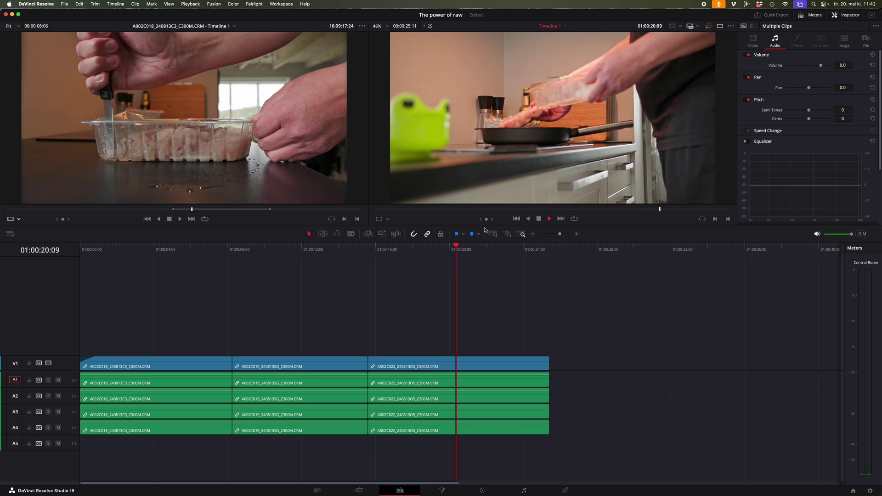
{"action": "left_click", "coordinate": [475, 252]}
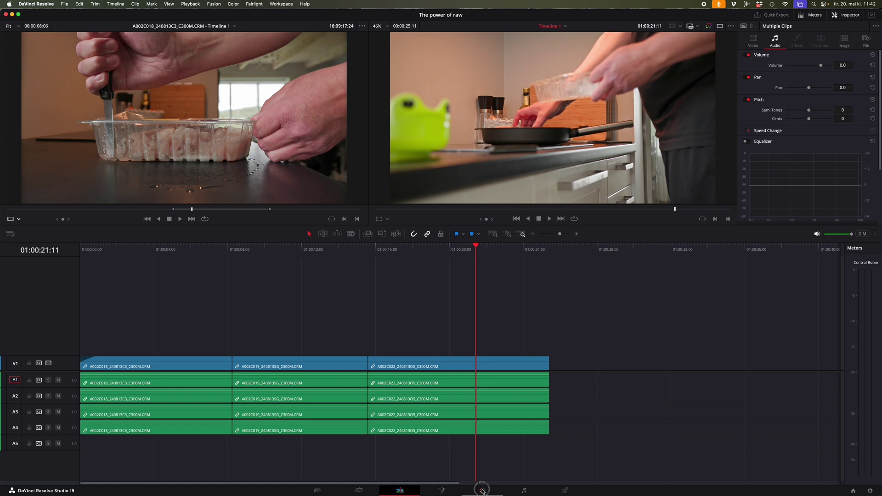
{"action": "left_click", "coordinate": [483, 491]}
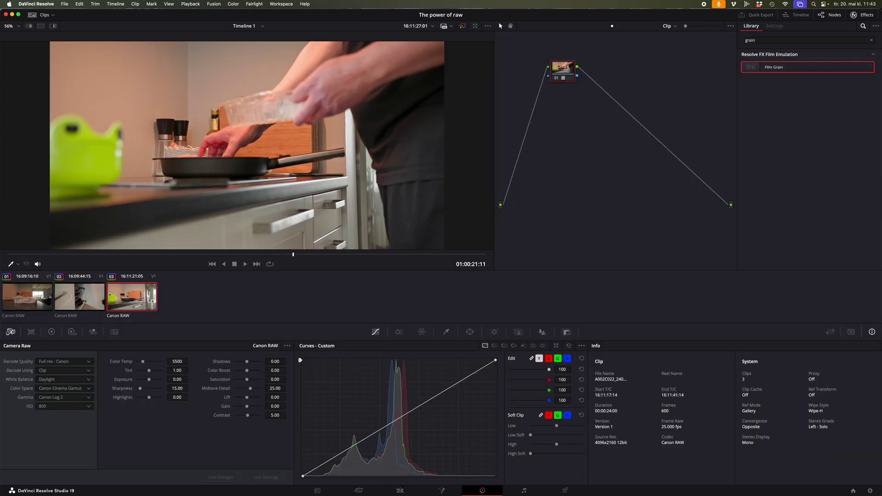
Step: Bypass node 01 and re-enable it to compare, then move it up and left
{"action": "left_click", "coordinate": [555, 78]}
{"action": "left_click", "coordinate": [555, 78]}
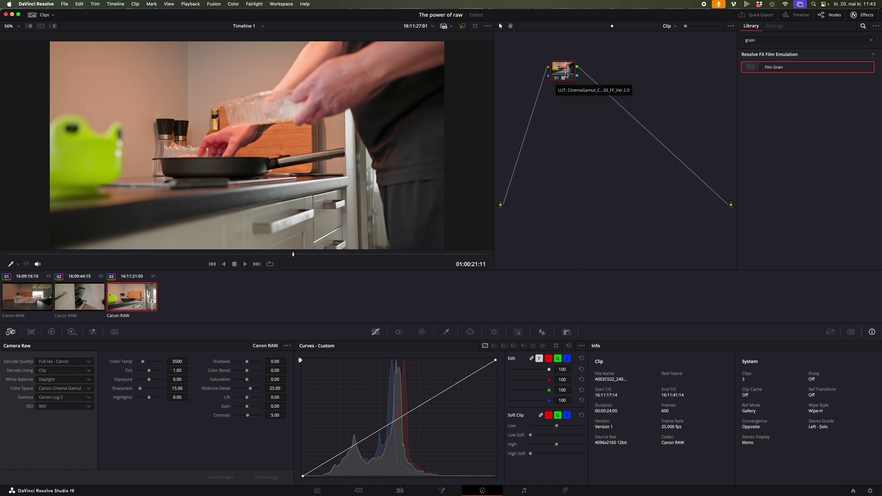
{"action": "left_click_drag", "start_coordinate": [566, 73], "coordinate": [542, 70]}
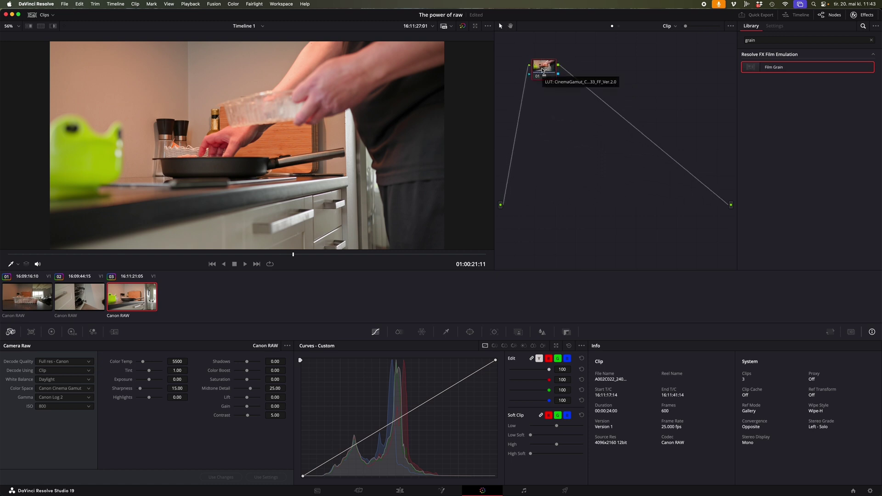
Step: Add a serial node 02 after node 01
{"action": "right_click", "coordinate": [542, 70]}
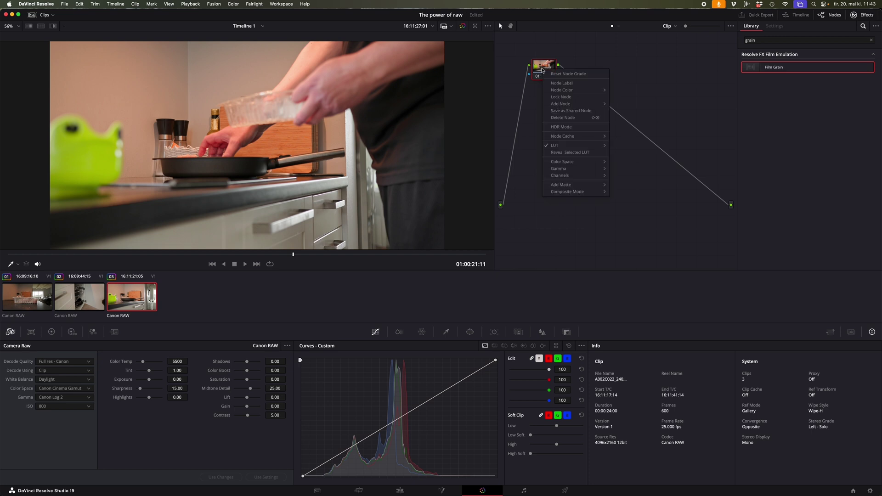
{"action": "mouse_move", "coordinate": [574, 104]}
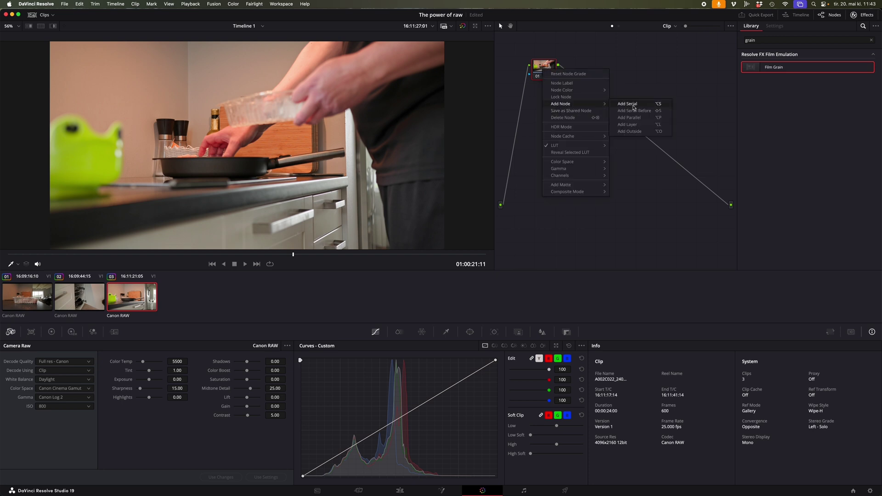
{"action": "left_click", "coordinate": [633, 104]}
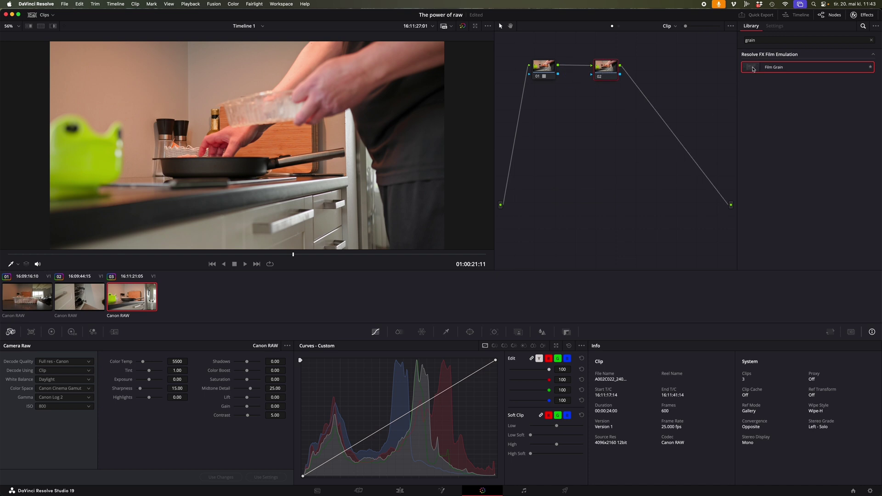
Step: Apply Film Grain to node 02 with a 35mm preset, enlarge the grain, and move the node next to node 01
{"action": "left_click_drag", "start_coordinate": [752, 68], "coordinate": [605, 75]}
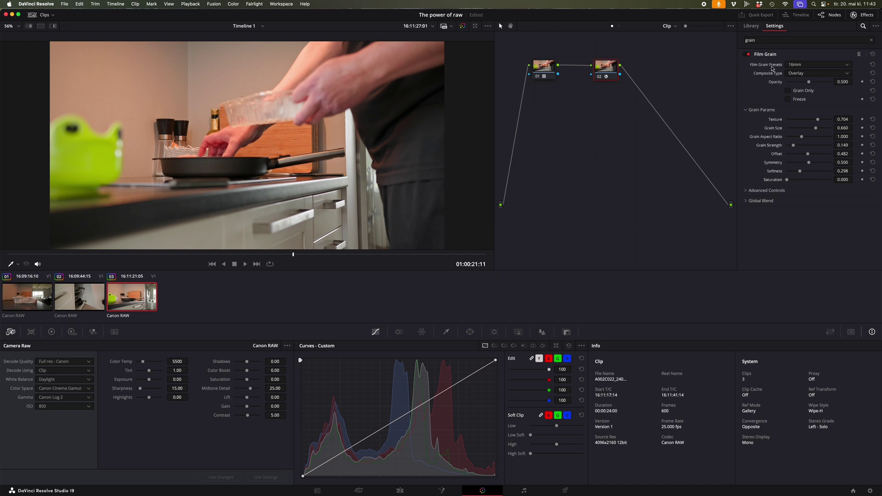
{"action": "left_click", "coordinate": [845, 64]}
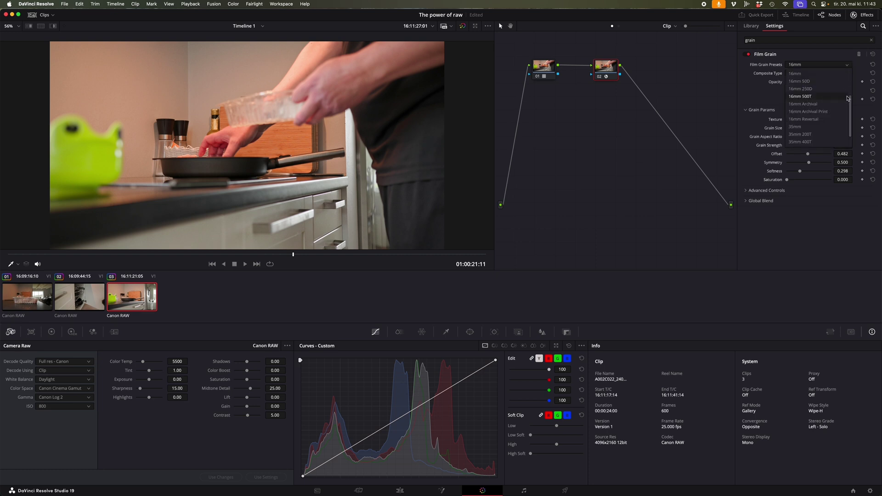
{"action": "mouse_move", "coordinate": [850, 108]}
{"action": "left_mouse_down"}
{"action": "mouse_move", "coordinate": [850, 83]}
{"action": "mouse_move", "coordinate": [850, 122]}
{"action": "left_mouse_up"}
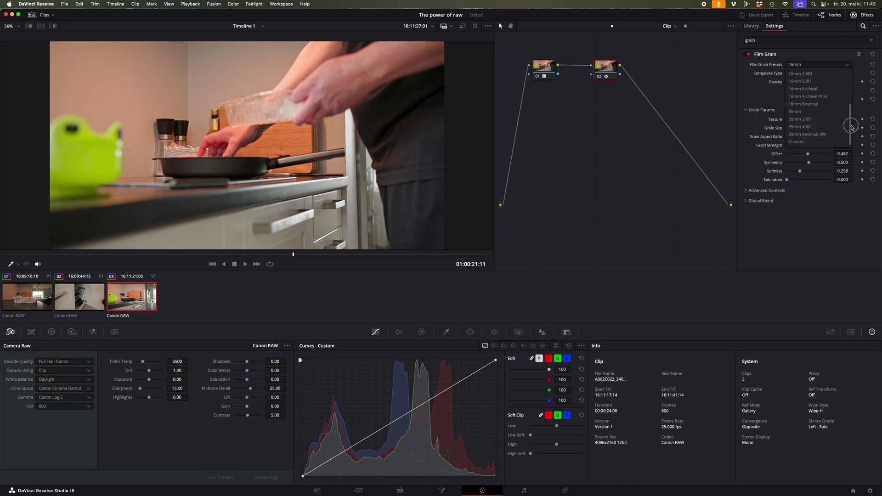
{"action": "left_click", "coordinate": [808, 112]}
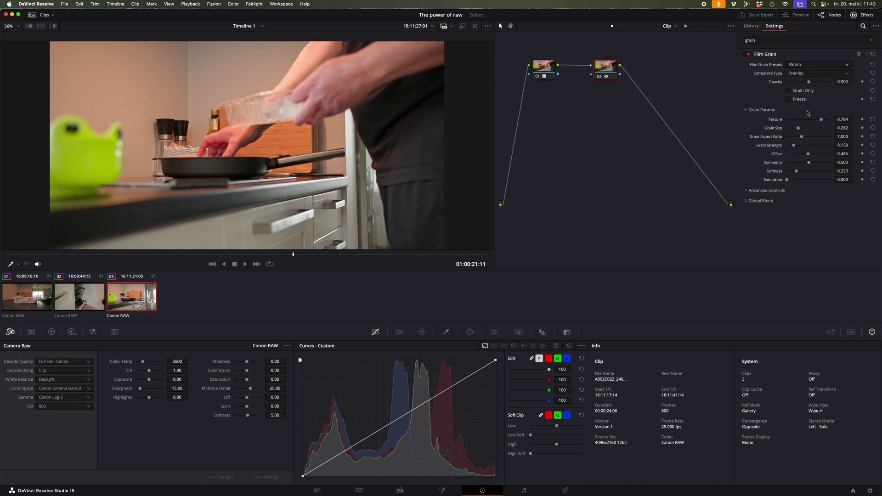
{"action": "left_click", "coordinate": [788, 90]}
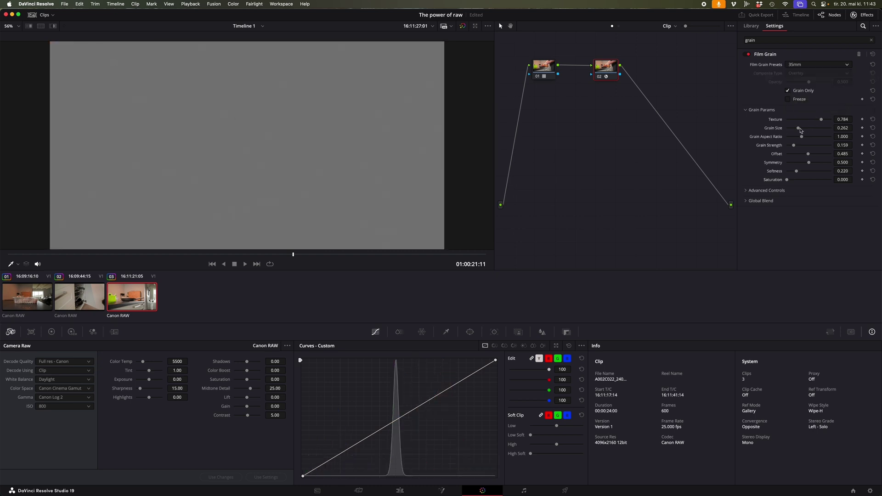
{"action": "left_click_drag", "start_coordinate": [798, 128], "coordinate": [829, 129]}
{"action": "left_click", "coordinate": [787, 90]}
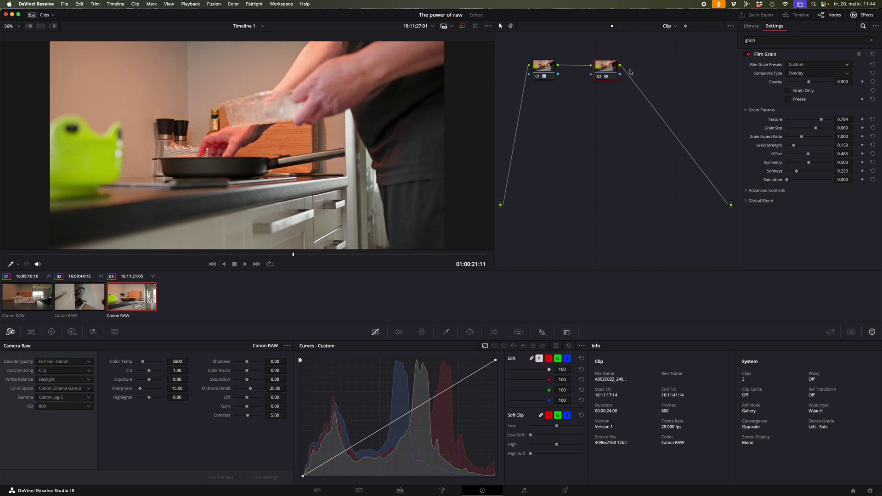
{"action": "left_click_drag", "start_coordinate": [603, 67], "coordinate": [588, 68]}
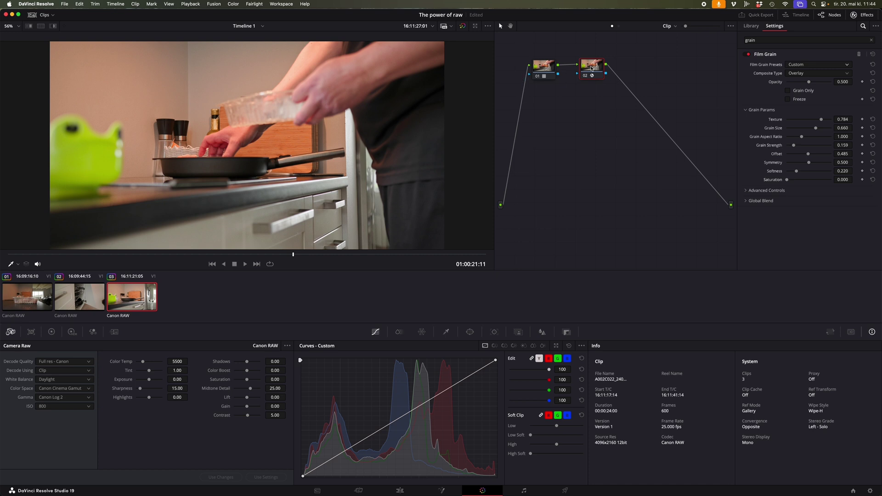
Step: Switch to the 35mm 400T preset, raise Grain Size to 0.380, and play clip 03 to check
{"action": "left_click", "coordinate": [848, 66]}
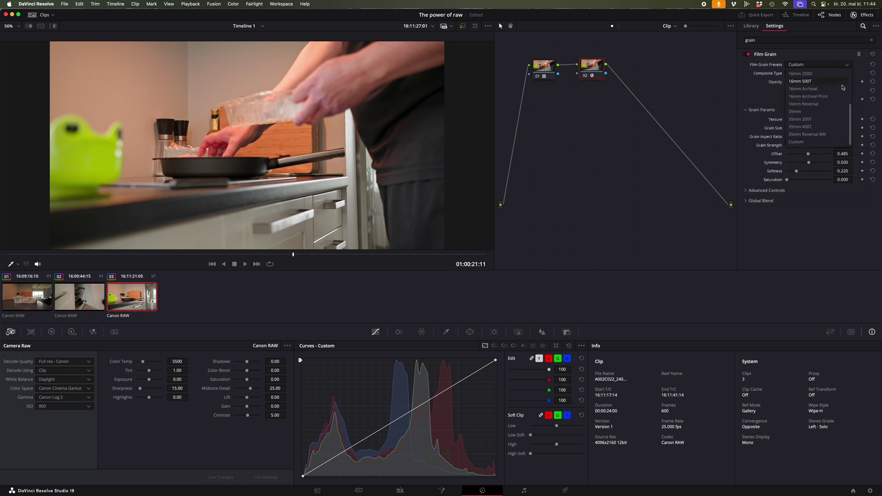
{"action": "left_click", "coordinate": [814, 127]}
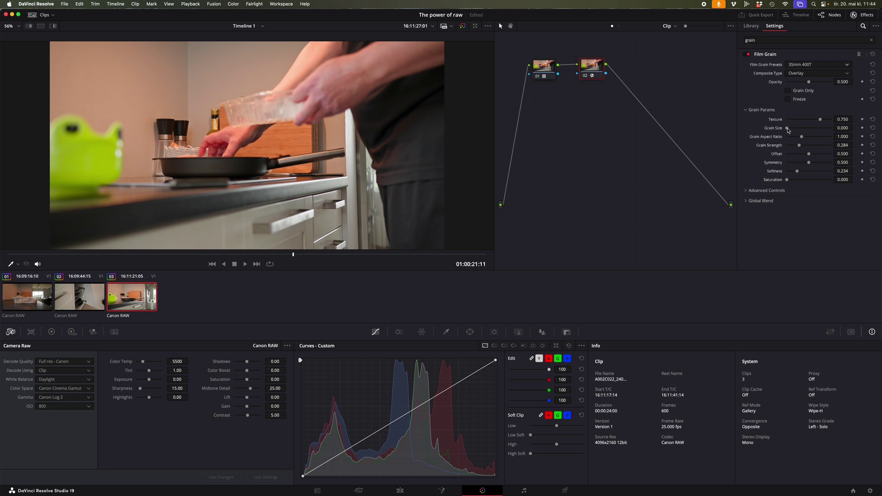
{"action": "left_click", "coordinate": [787, 91]}
{"action": "left_click_drag", "start_coordinate": [787, 128], "coordinate": [803, 129]}
{"action": "left_click", "coordinate": [787, 91]}
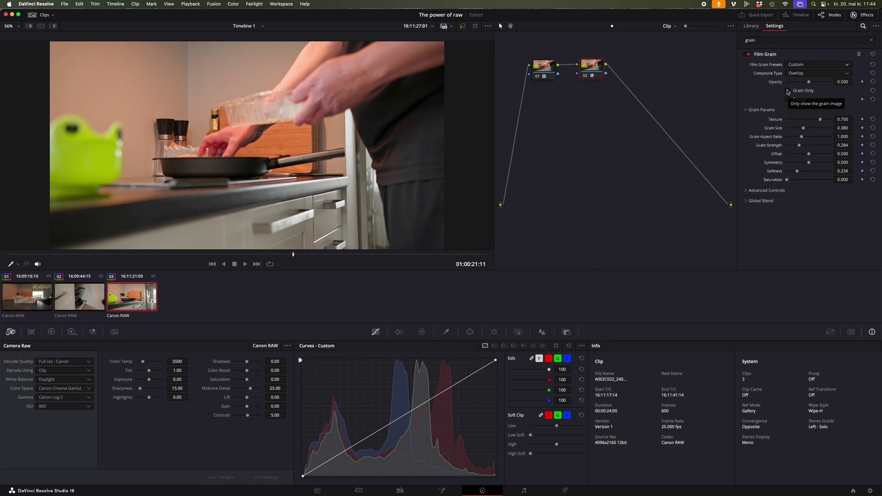
{"action": "key", "text": "space"}
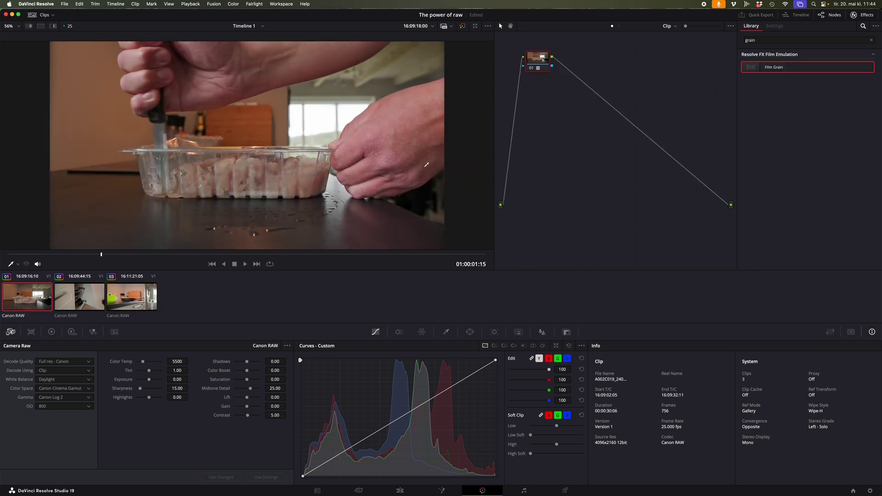
{"action": "left_click", "coordinate": [135, 298]}
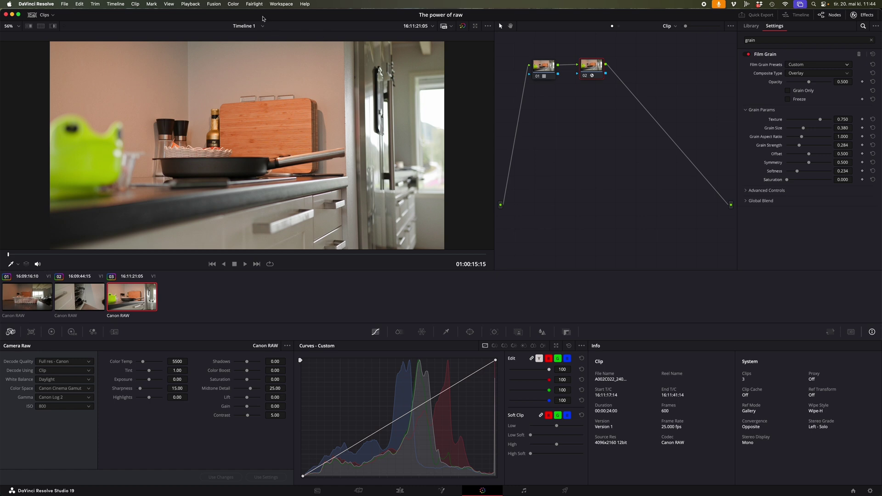
Step: Letterbox the output to 2.39 and move to a later frame to check the grain
{"action": "left_click", "coordinate": [113, 3]}
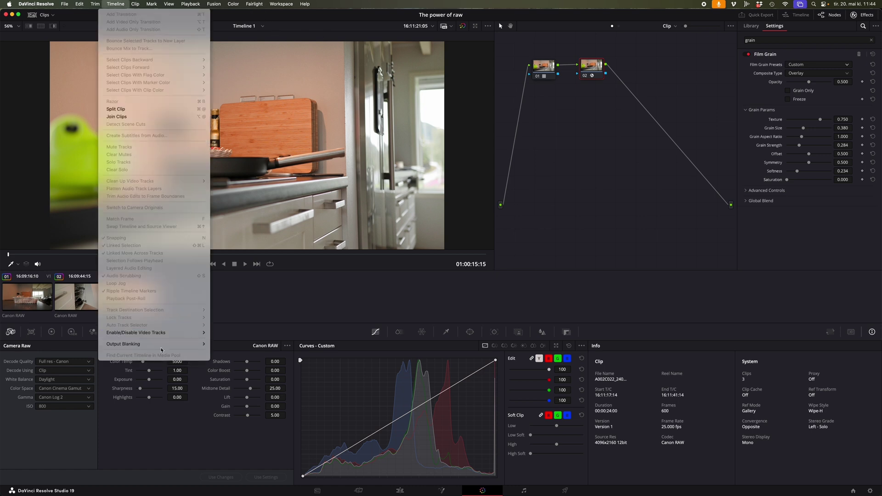
{"action": "mouse_move", "coordinate": [178, 348]}
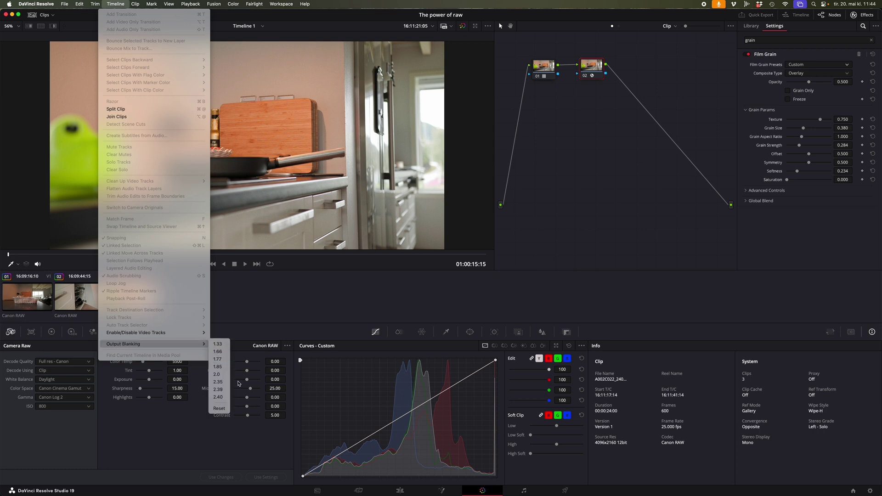
{"action": "left_click", "coordinate": [220, 389]}
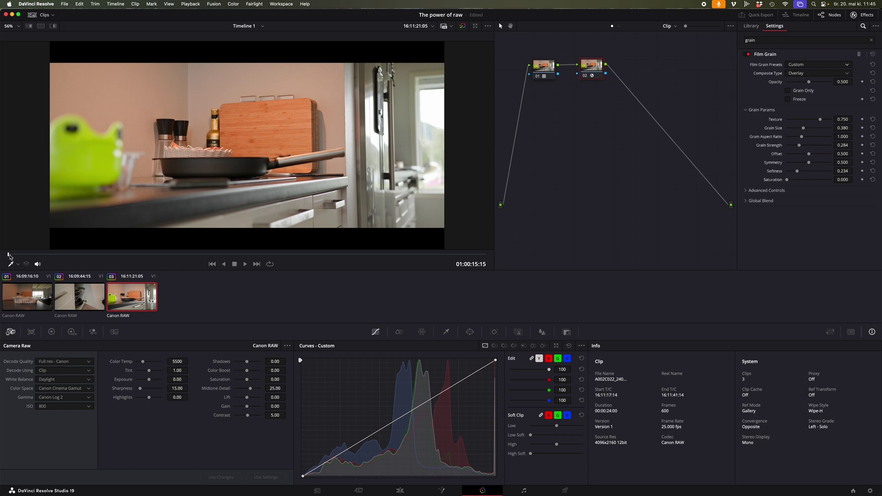
{"action": "left_click_drag", "start_coordinate": [11, 255], "coordinate": [284, 257]}
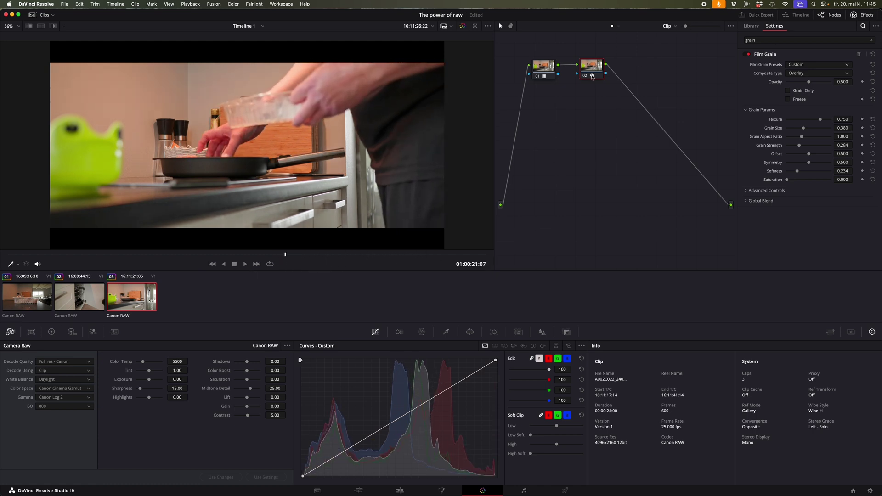
Step: Add a serial node 03 after the film grain node 02
{"action": "left_click_drag", "start_coordinate": [588, 65], "coordinate": [584, 65]}
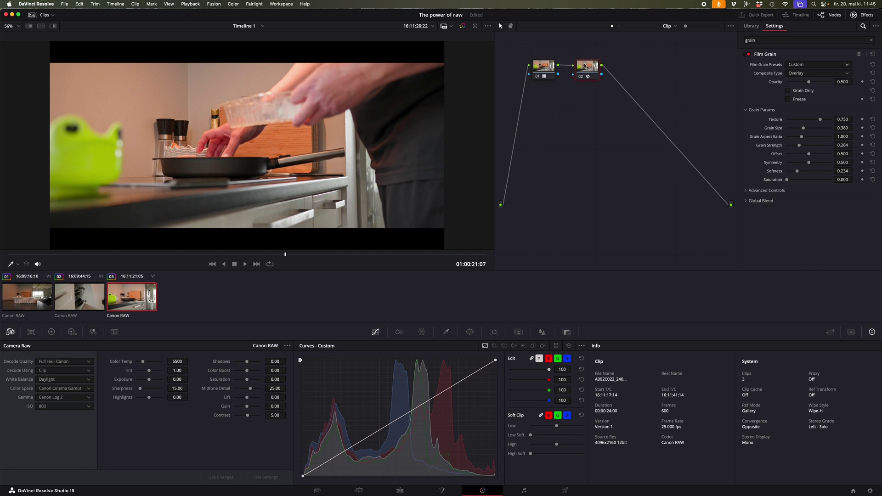
{"action": "right_click", "coordinate": [585, 66]}
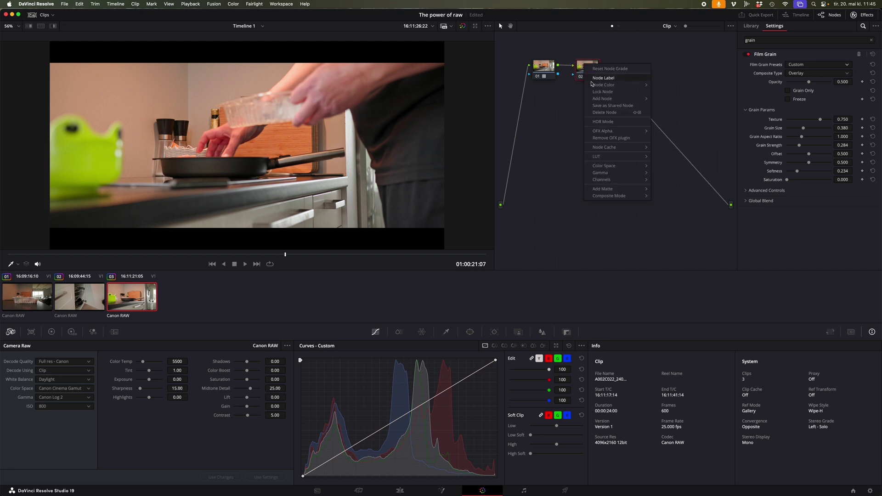
{"action": "mouse_move", "coordinate": [645, 99]}
{"action": "left_click", "coordinate": [673, 98]}
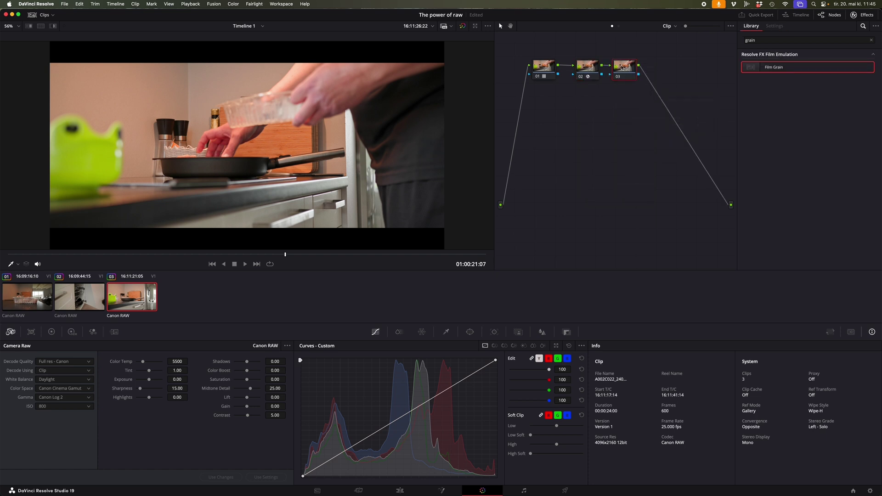
Step: Position node 03 and bring up its LUT submenu
{"action": "left_click_drag", "start_coordinate": [621, 67], "coordinate": [633, 70]}
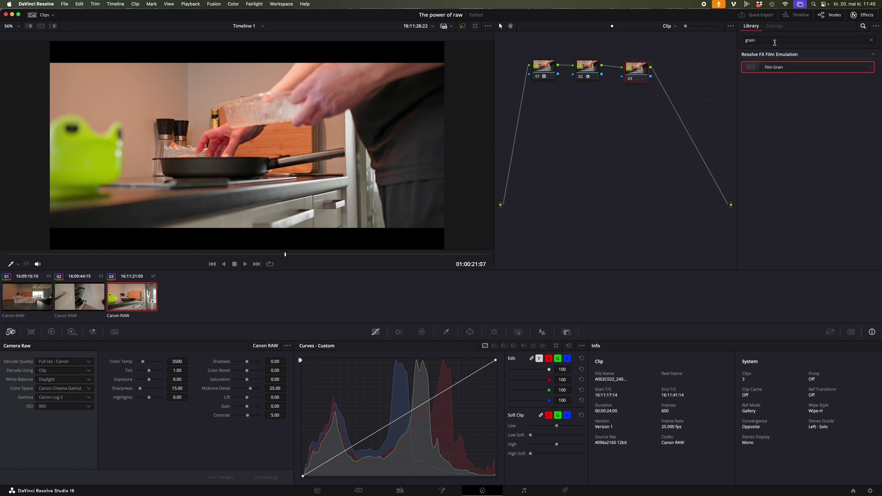
{"action": "right_click", "coordinate": [633, 73]}
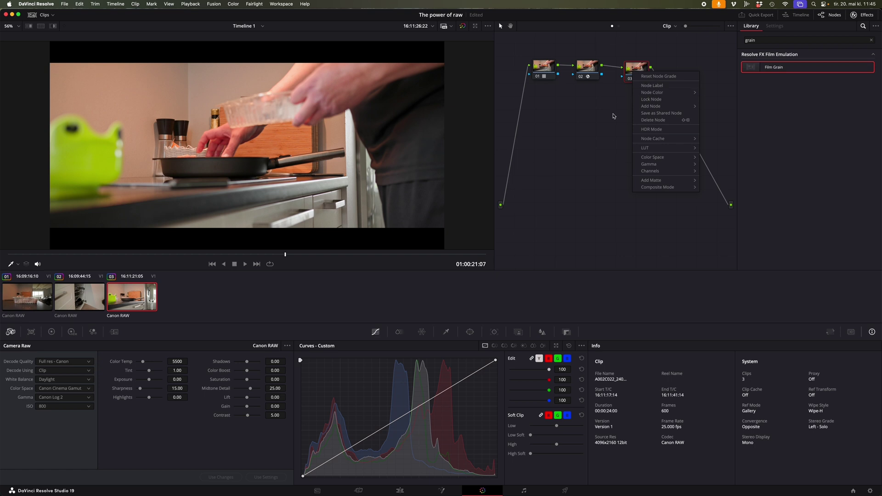
{"action": "mouse_move", "coordinate": [648, 149]}
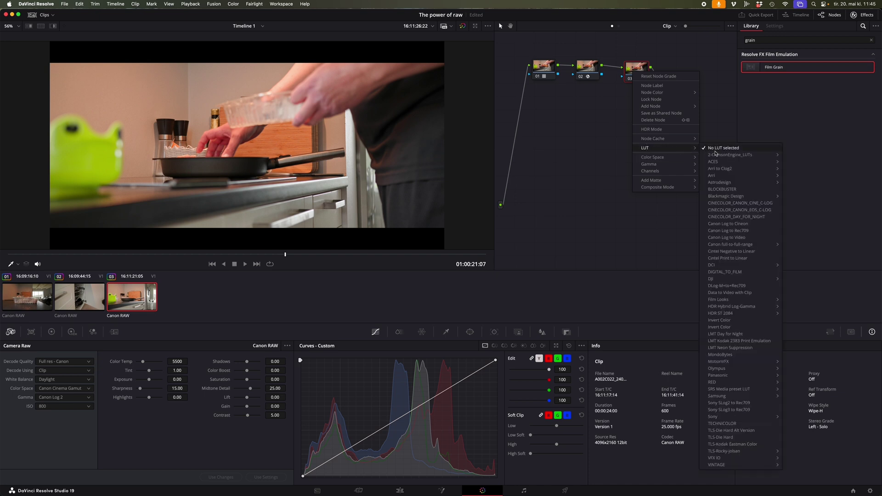
{"action": "mouse_move", "coordinate": [732, 156]}
{"action": "mouse_move", "coordinate": [724, 280]}
Step: Apply the DIGITAL_TO_FILM LUT to node 03 and lower the clip's saturation to -8
{"action": "left_click", "coordinate": [729, 272]}
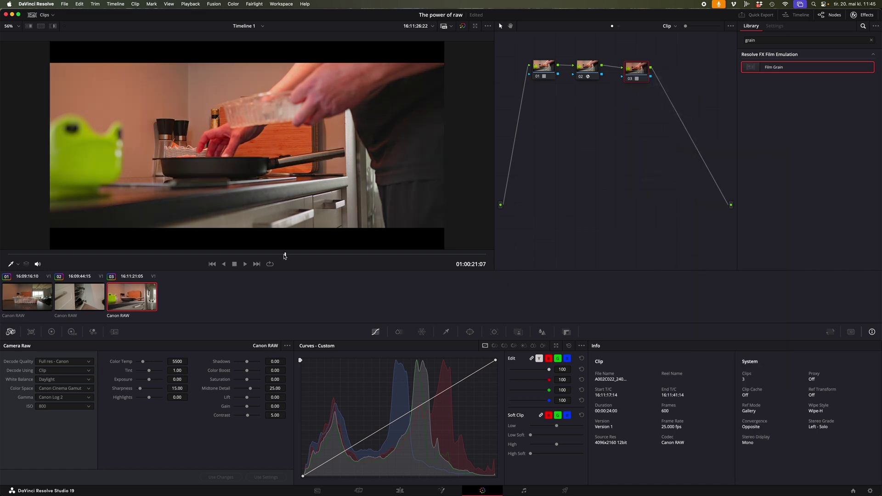
{"action": "left_click_drag", "start_coordinate": [285, 254], "coordinate": [322, 254]}
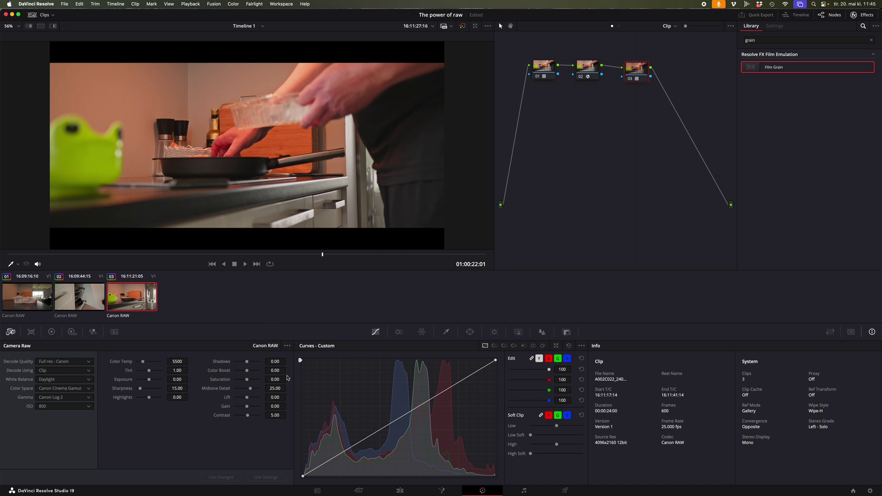
{"action": "left_click_drag", "start_coordinate": [276, 379], "coordinate": [276, 379]}
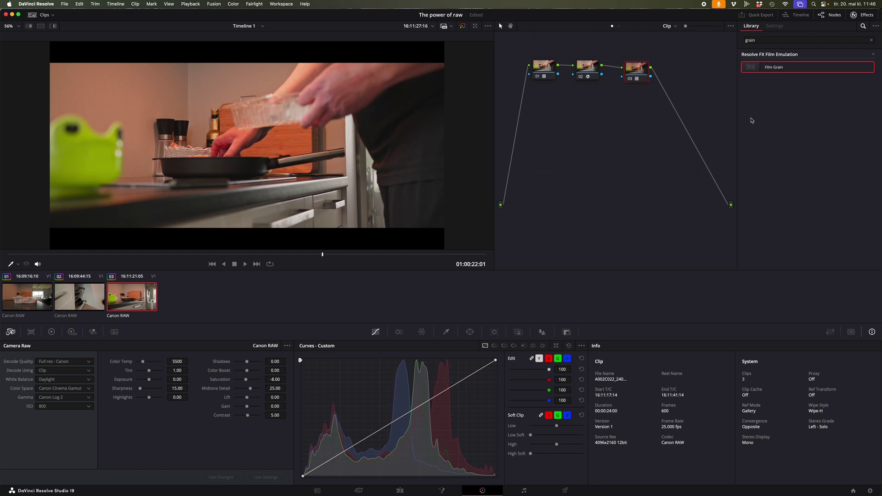
Step: Bypass node 03 twice to compare, nudge it, and check the film grain node's settings
{"action": "left_click", "coordinate": [630, 80]}
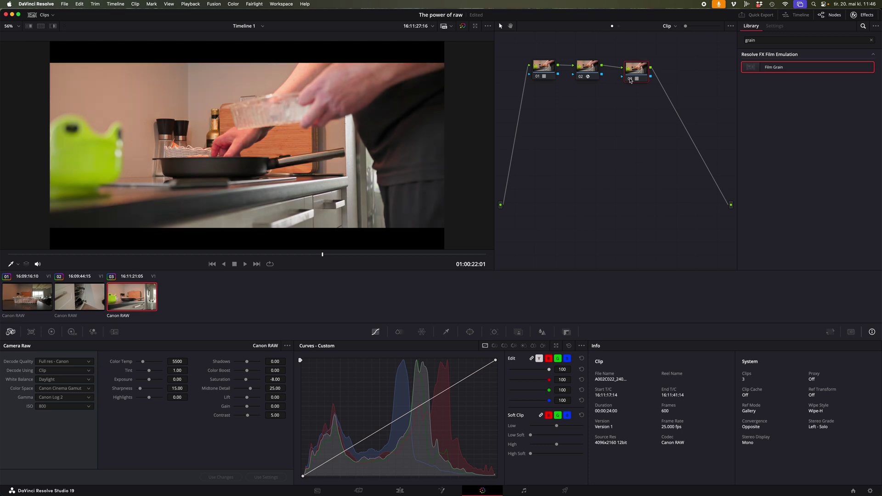
{"action": "left_click", "coordinate": [629, 80]}
{"action": "left_click", "coordinate": [629, 80]}
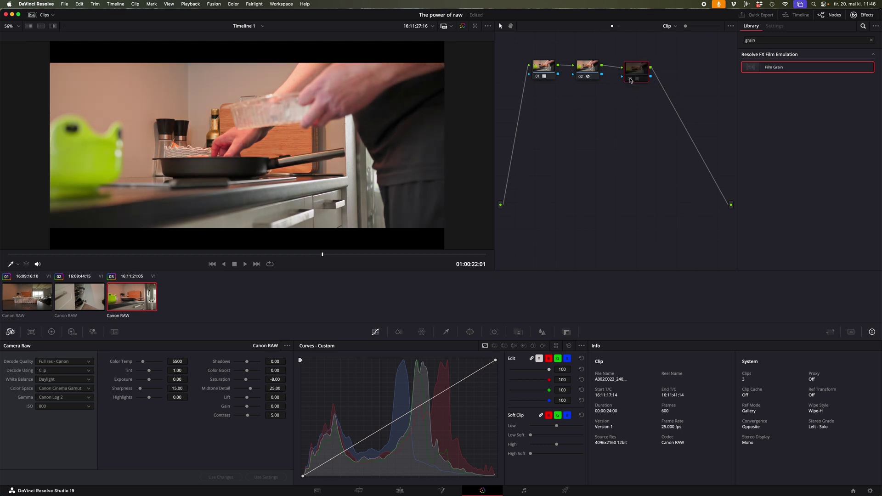
{"action": "left_click", "coordinate": [630, 80]}
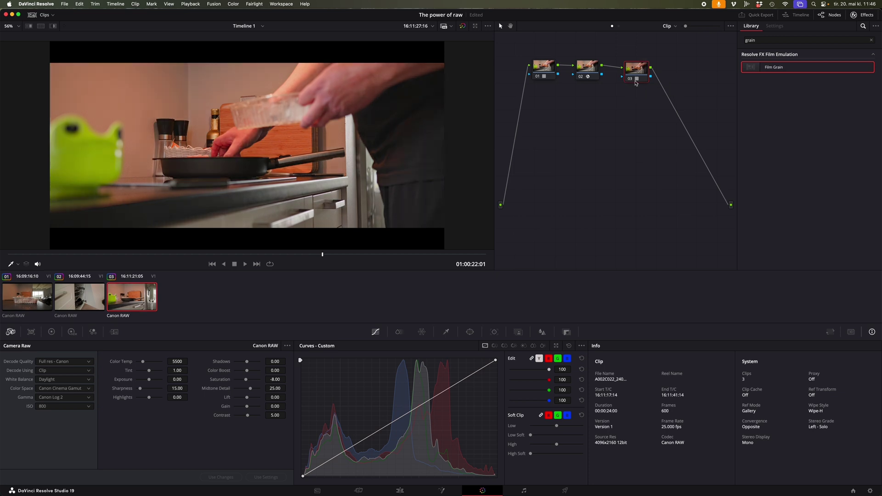
{"action": "left_click_drag", "start_coordinate": [639, 72], "coordinate": [639, 70]}
{"action": "left_click", "coordinate": [589, 69]}
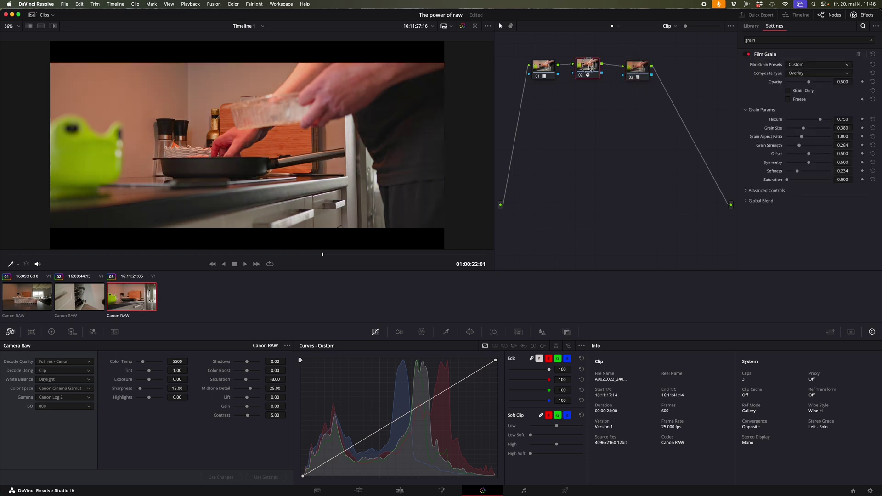
{"action": "left_click", "coordinate": [639, 70]}
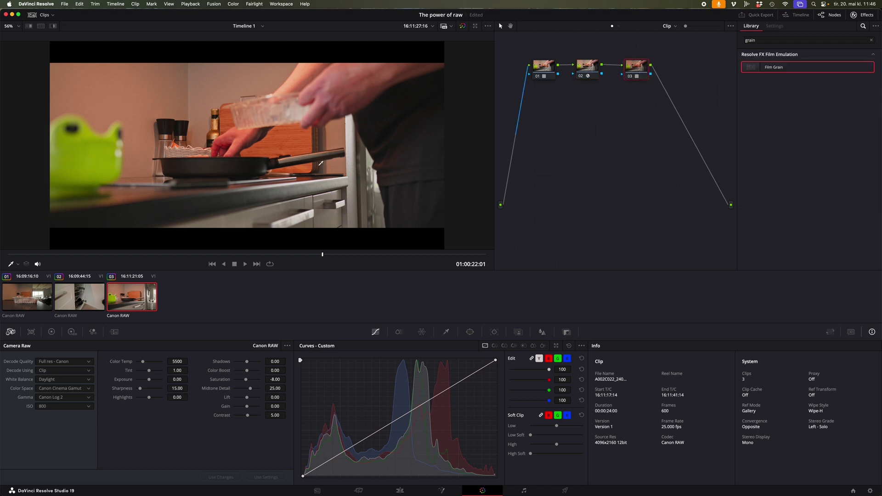
{"action": "left_click_drag", "start_coordinate": [322, 254], "coordinate": [53, 274]}
{"action": "key", "text": "space"}
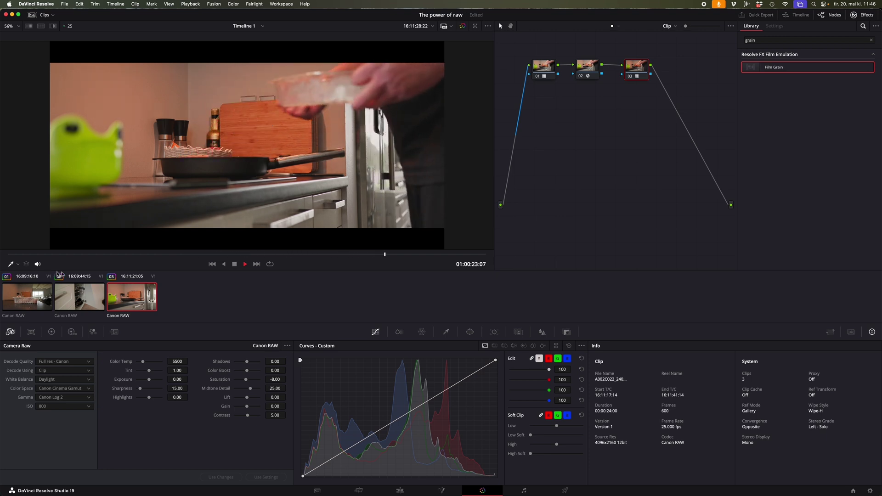
{"action": "key", "text": "space"}
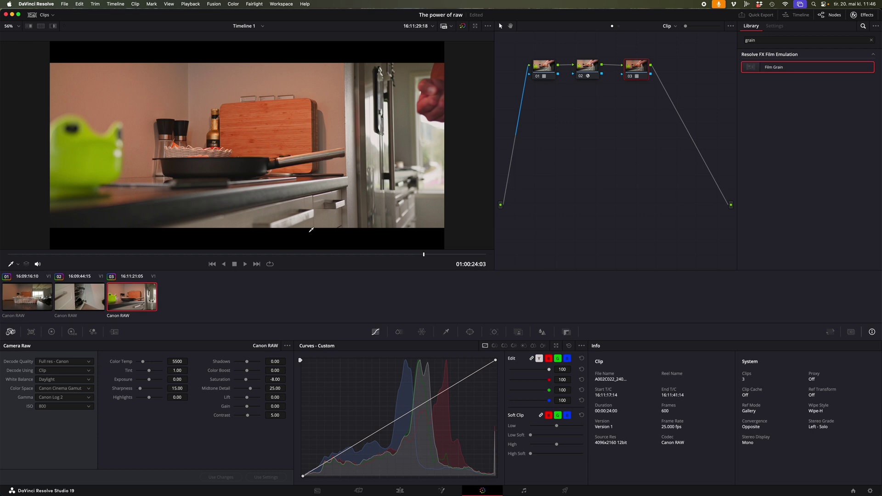
Step: Select clip 01, scrub to the knife-and-container frame at 01:00:02:12, and bypass then re-enable node 01
{"action": "left_click", "coordinate": [68, 294]}
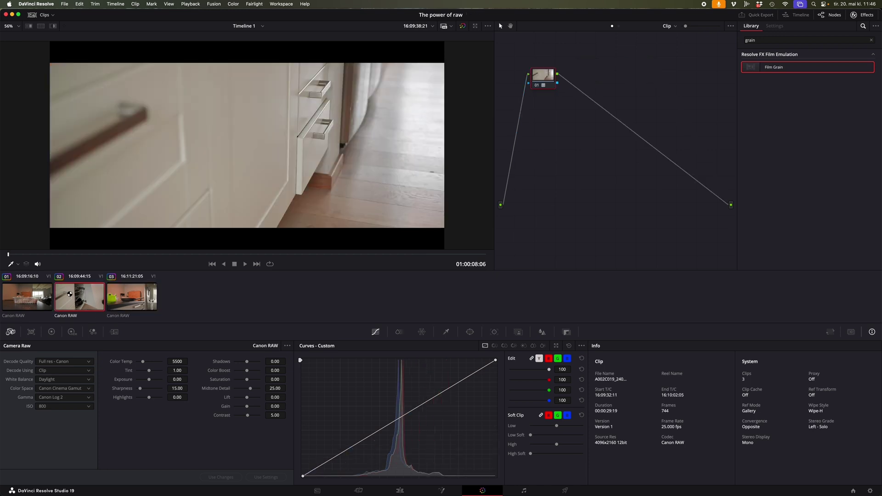
{"action": "left_click", "coordinate": [25, 302]}
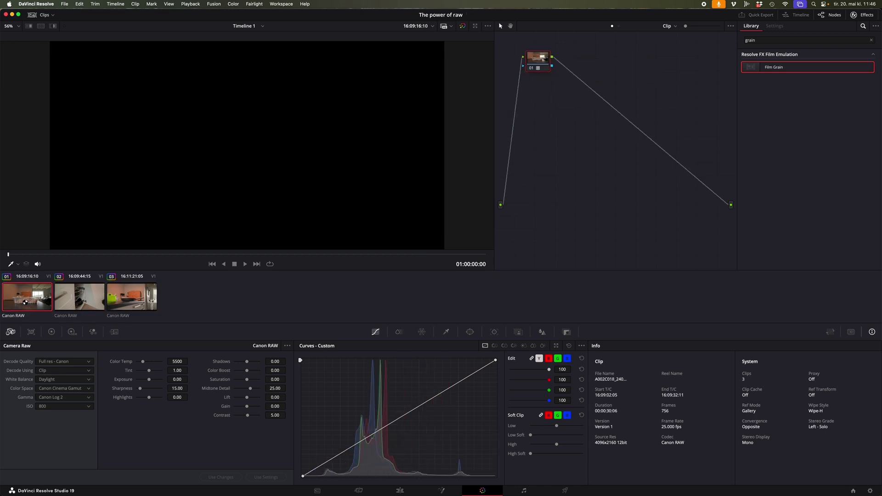
{"action": "left_click_drag", "start_coordinate": [11, 256], "coordinate": [153, 255]}
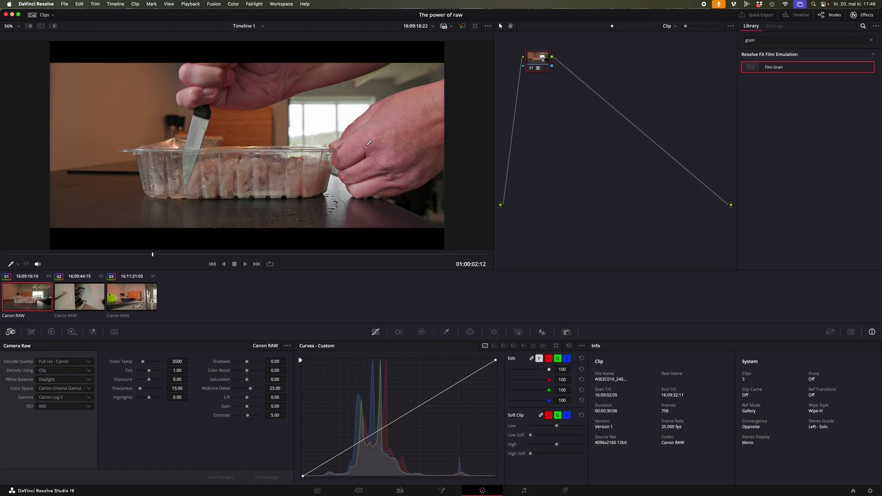
{"action": "left_click", "coordinate": [531, 69]}
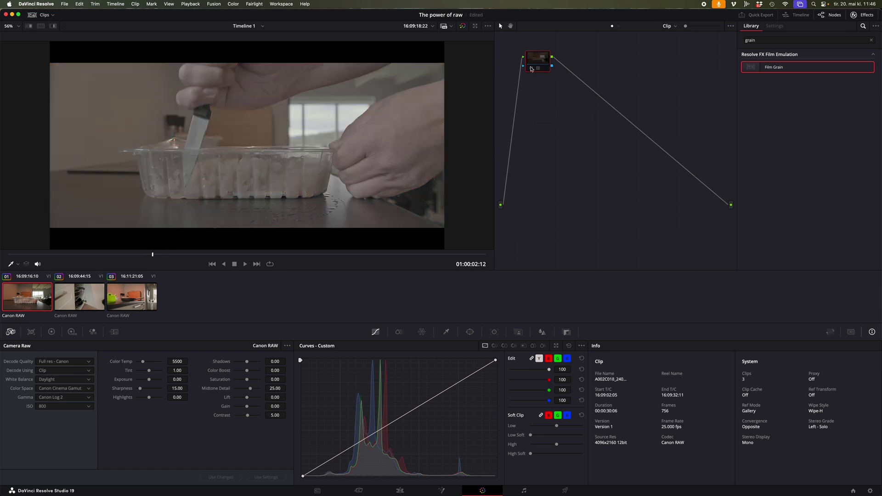
{"action": "left_click", "coordinate": [532, 68]}
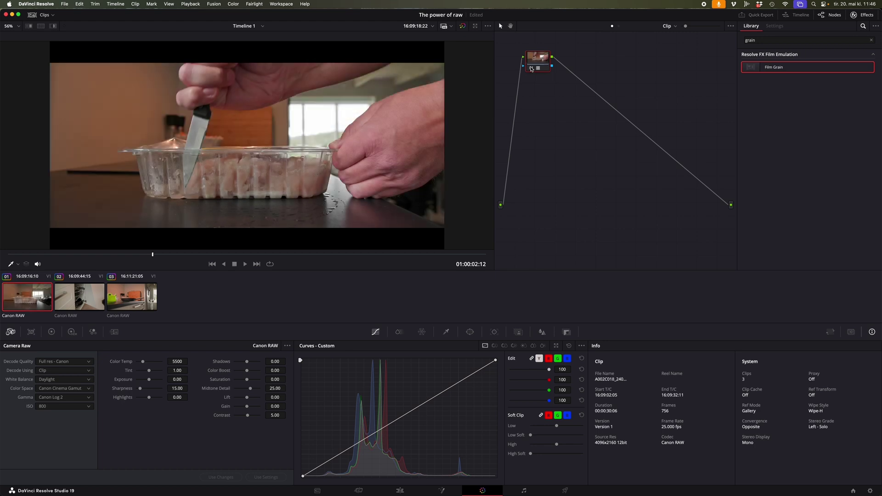